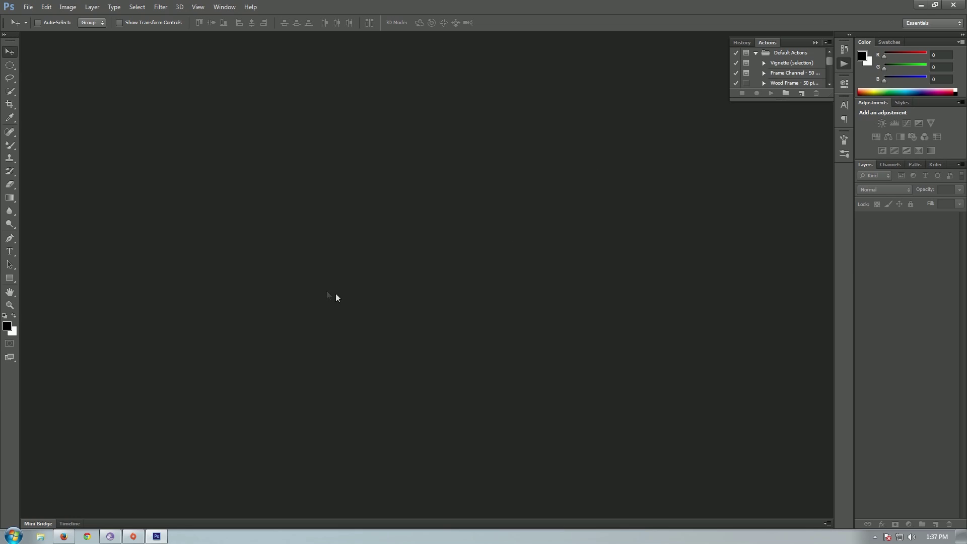
Step: Create a new blank A4 document and rotate it 90° clockwise to landscape
{"action": "left_click", "coordinate": [31, 12]}
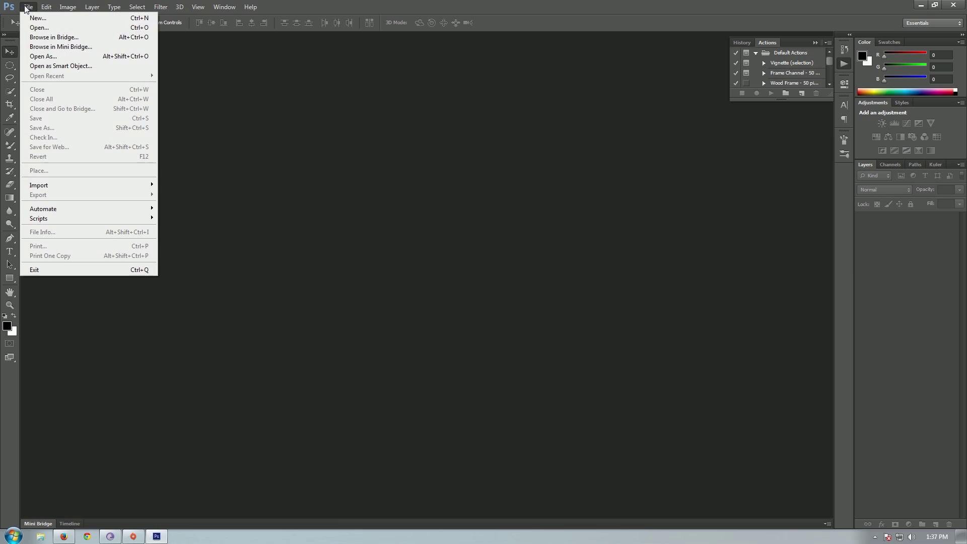
{"action": "left_click", "coordinate": [77, 16]}
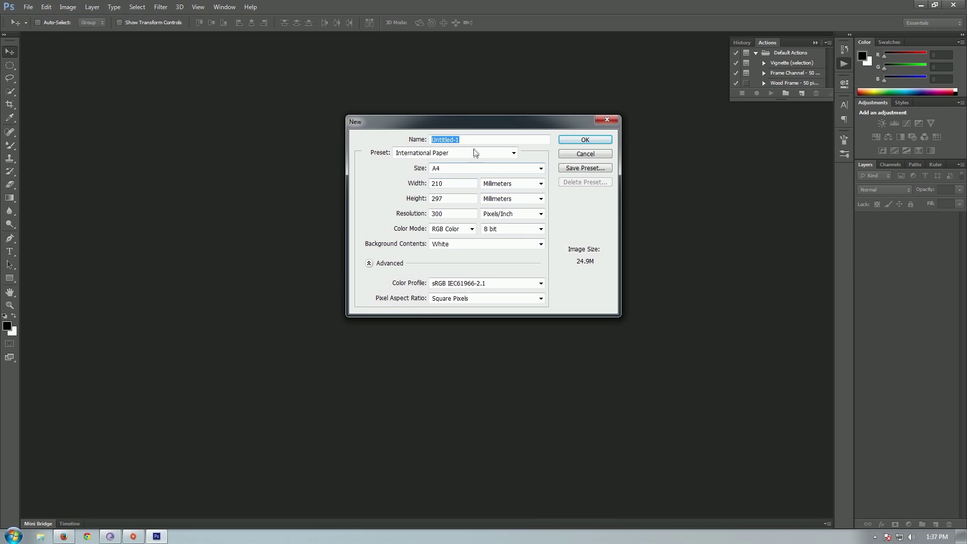
{"action": "left_click", "coordinate": [574, 141]}
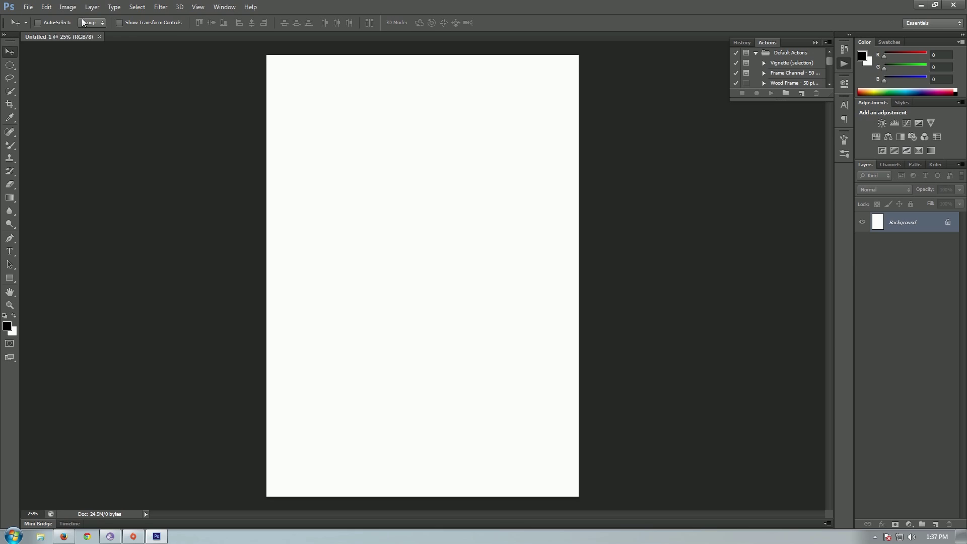
{"action": "left_click", "coordinate": [72, 9]}
{"action": "mouse_move", "coordinate": [113, 99]}
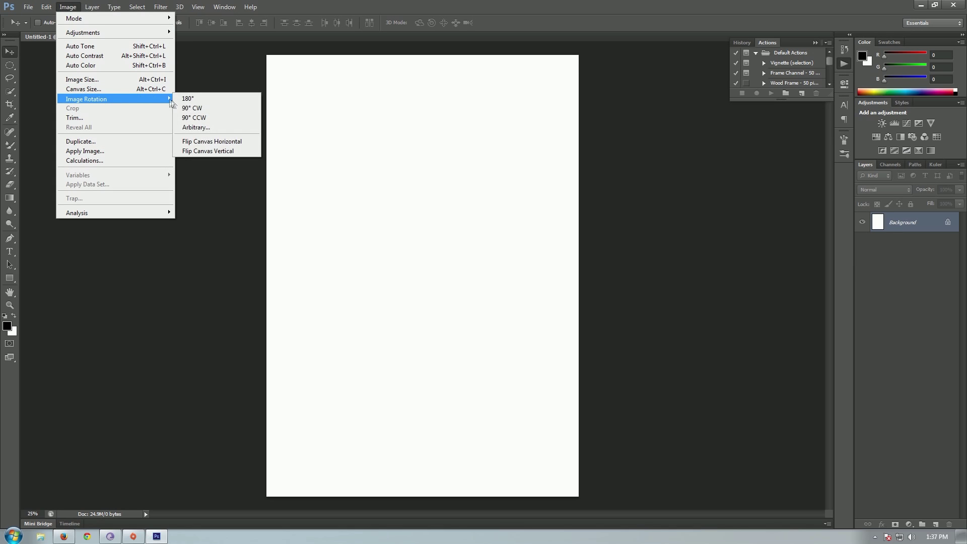
{"action": "left_click", "coordinate": [187, 111]}
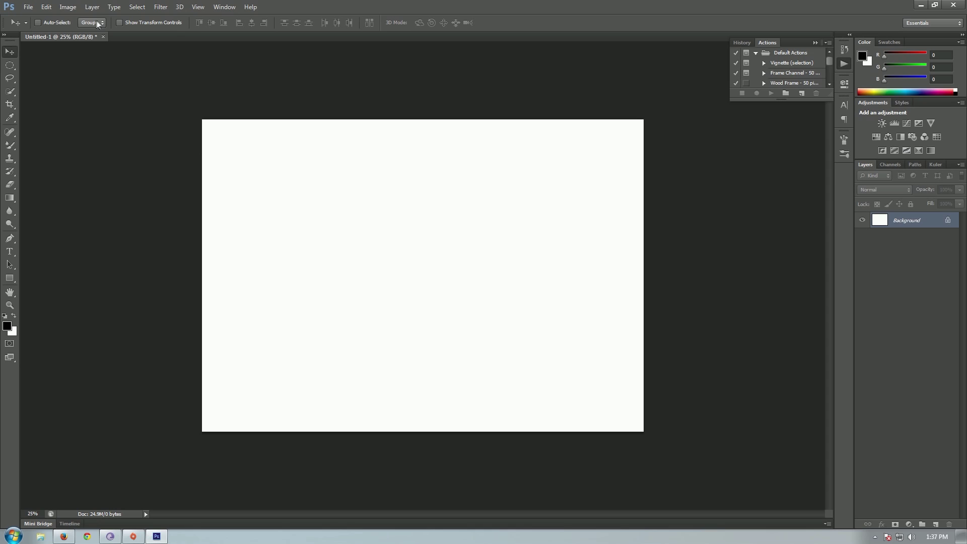
Step: Resize the image to 3000 pixels wide in Image Size
{"action": "left_click", "coordinate": [69, 7]}
{"action": "mouse_move", "coordinate": [140, 103]}
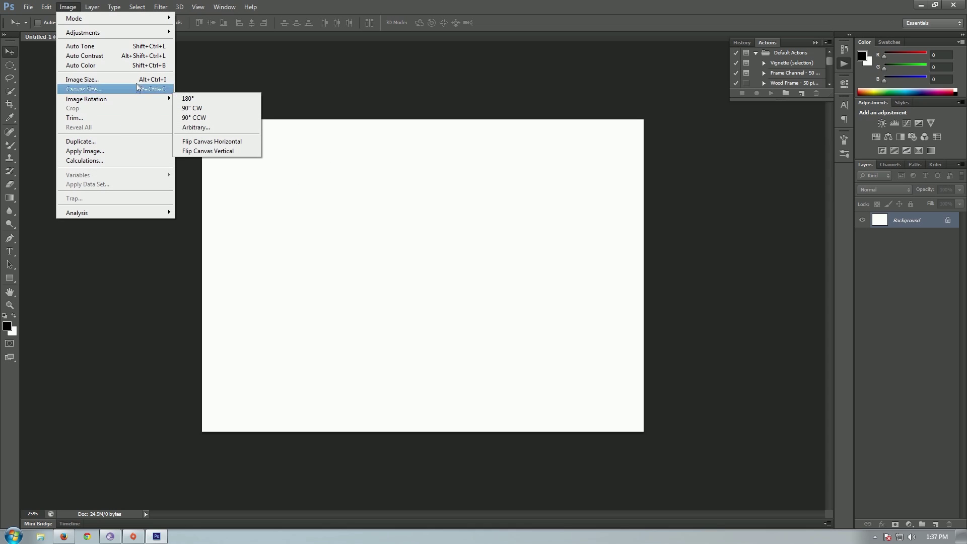
{"action": "left_click", "coordinate": [136, 80]}
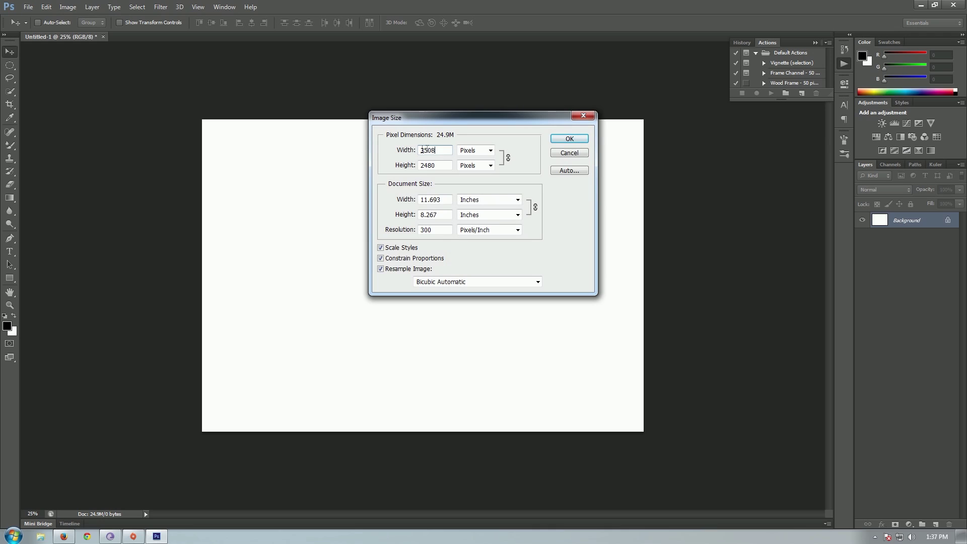
{"action": "type", "text": "3000"}
{"action": "key", "text": "Return"}
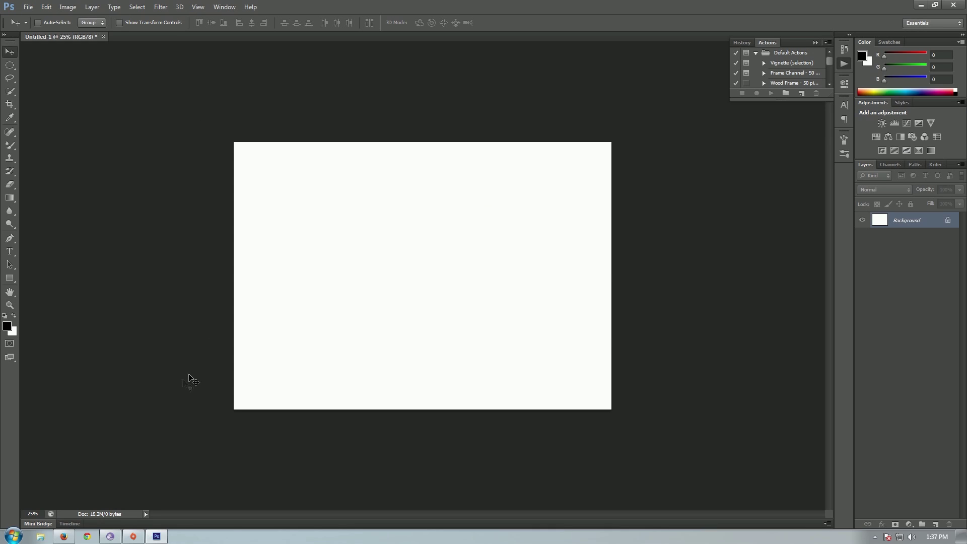
Step: Fit and zoom out the canvas, switch to the Painting workspace, and leave Navigator showing
{"action": "key", "text": "ctrl+0"}
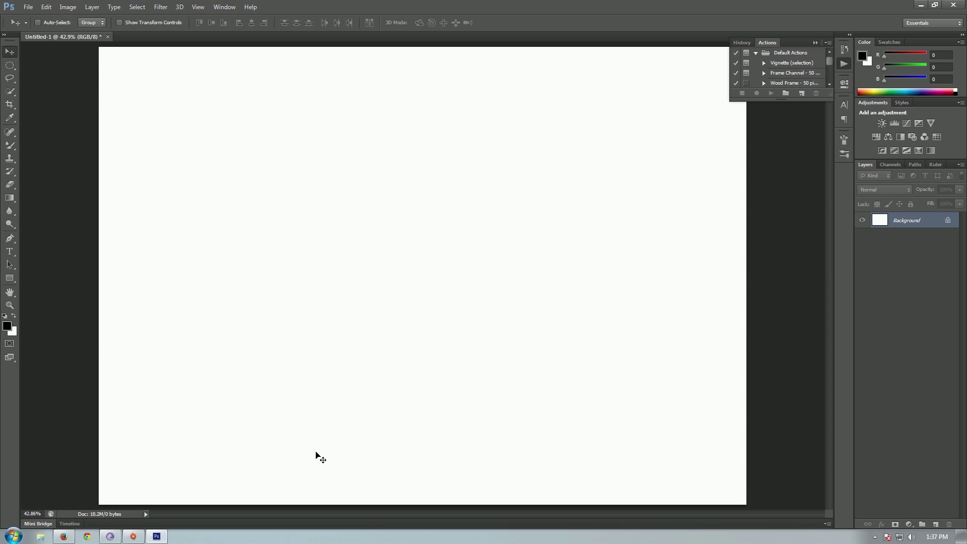
{"action": "key", "text": "ctrl+minus"}
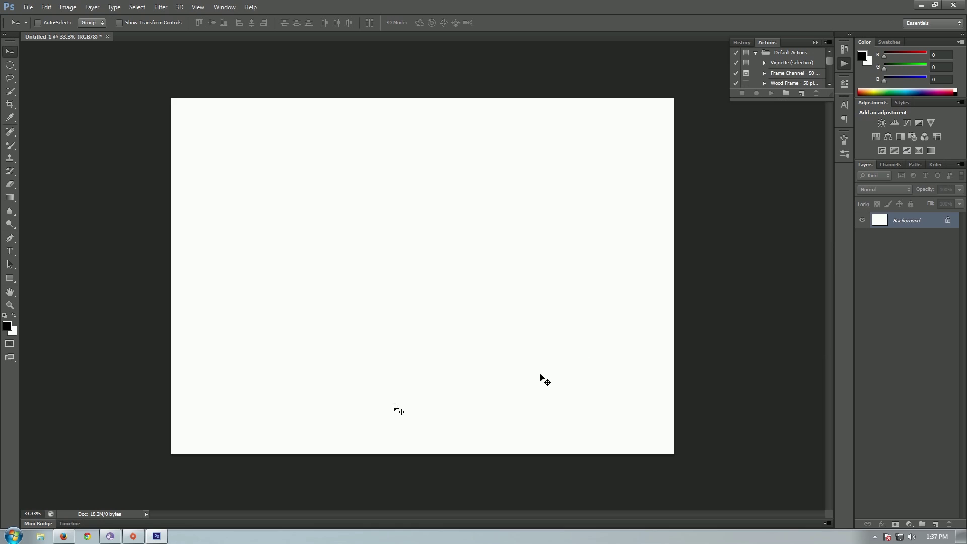
{"action": "left_click", "coordinate": [228, 7]}
{"action": "mouse_move", "coordinate": [254, 31]}
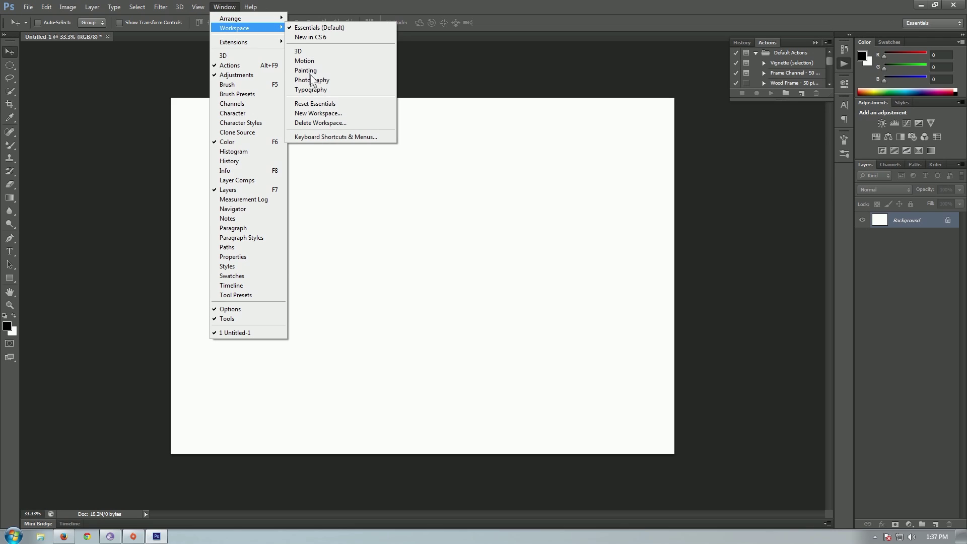
{"action": "left_click", "coordinate": [313, 70]}
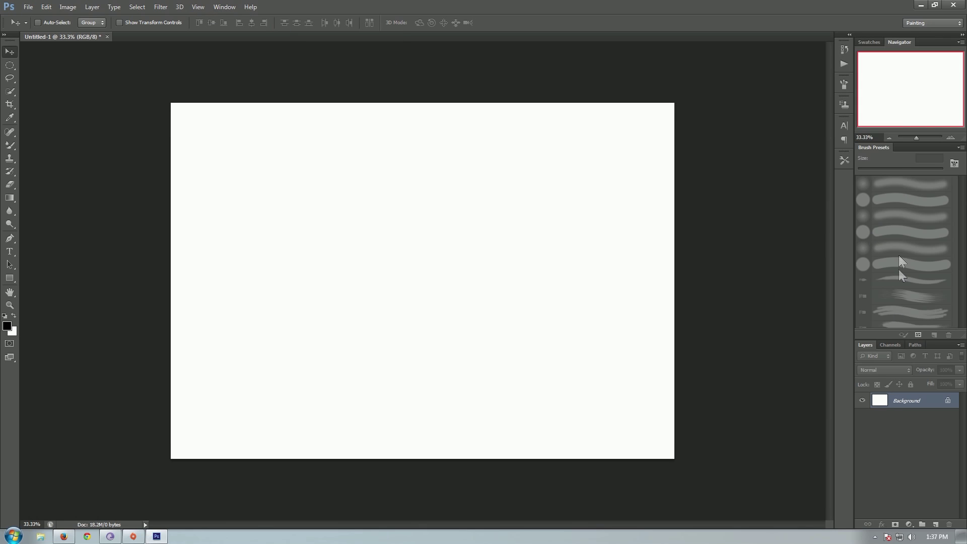
{"action": "left_click", "coordinate": [868, 42]}
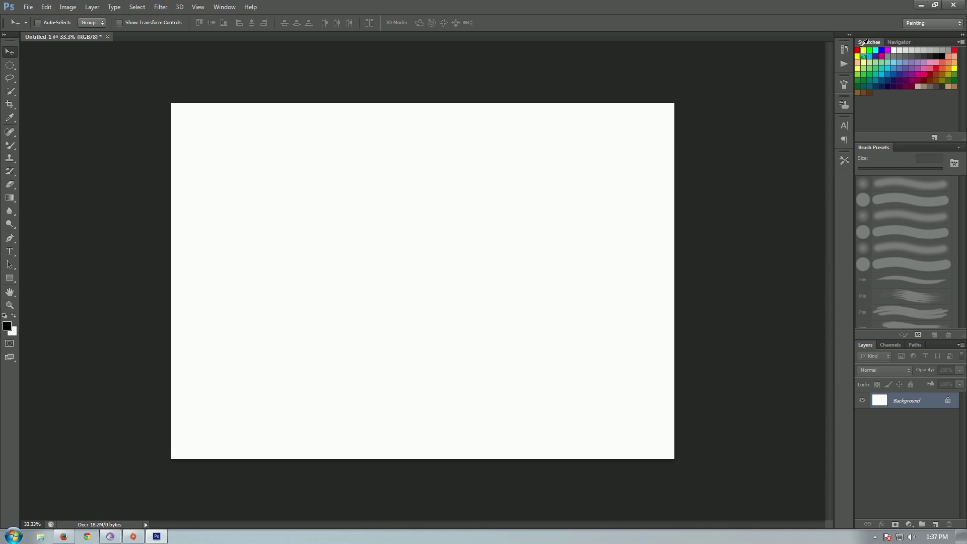
{"action": "left_click", "coordinate": [895, 41]}
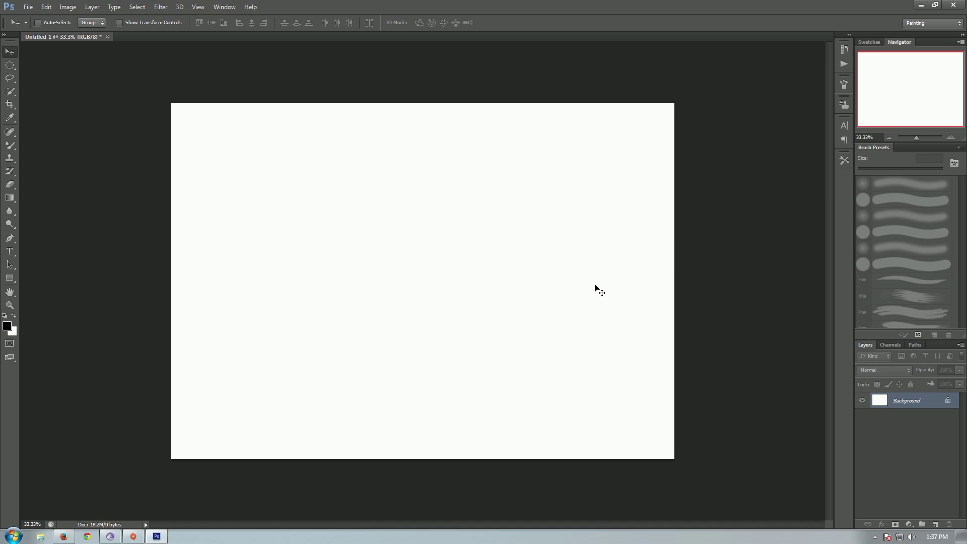
Step: Add Layer 1 above Background and draw a circular marquee near the canvas centre
{"action": "key", "text": "ctrl+shift+n"}
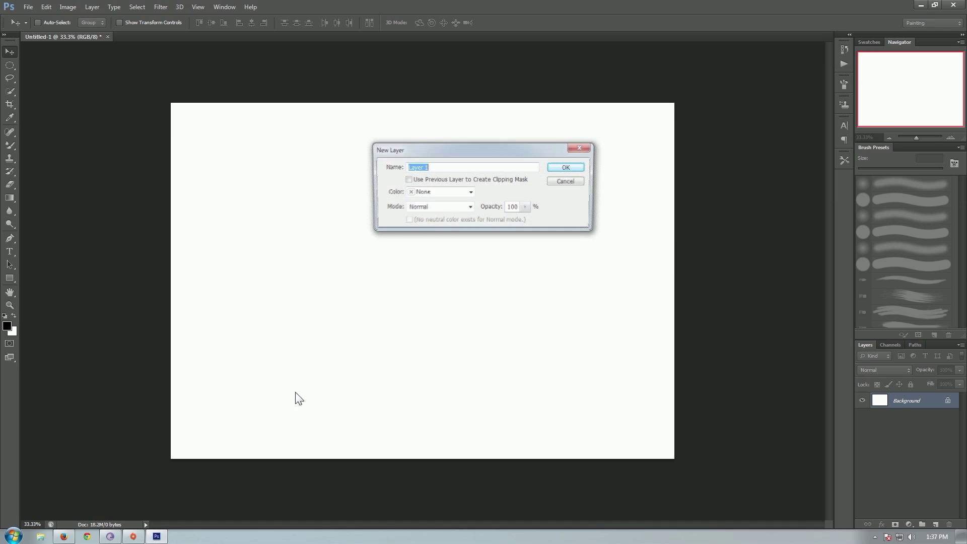
{"action": "key", "text": "Return"}
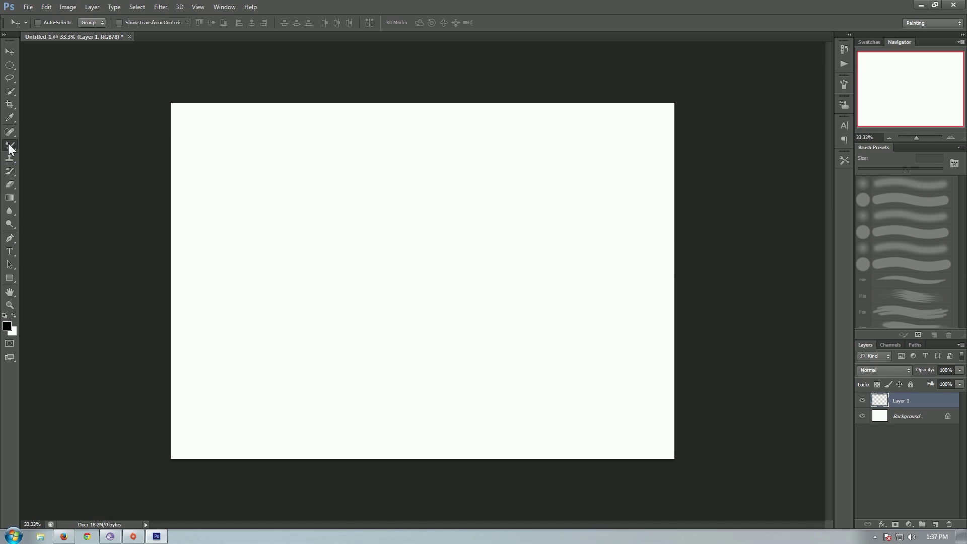
{"action": "left_click", "coordinate": [10, 145]}
{"action": "left_click", "coordinate": [40, 147]}
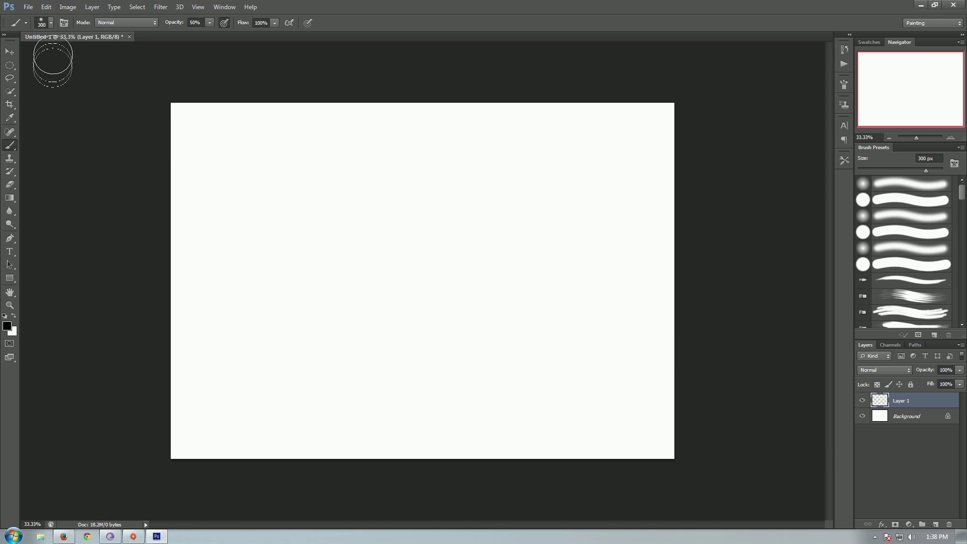
{"action": "left_click", "coordinate": [10, 65]}
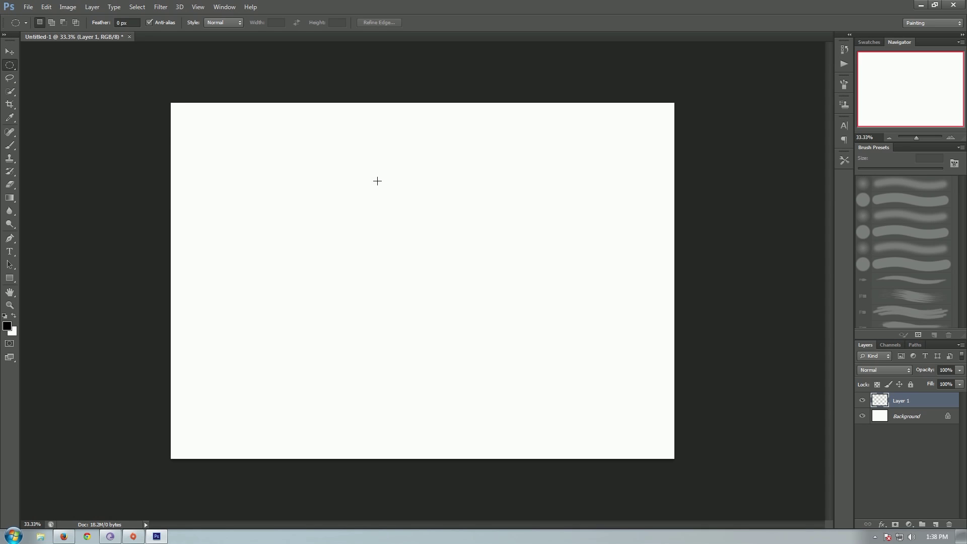
{"action": "left_click_drag", "start_coordinate": [360, 178], "coordinate": [507, 381]}
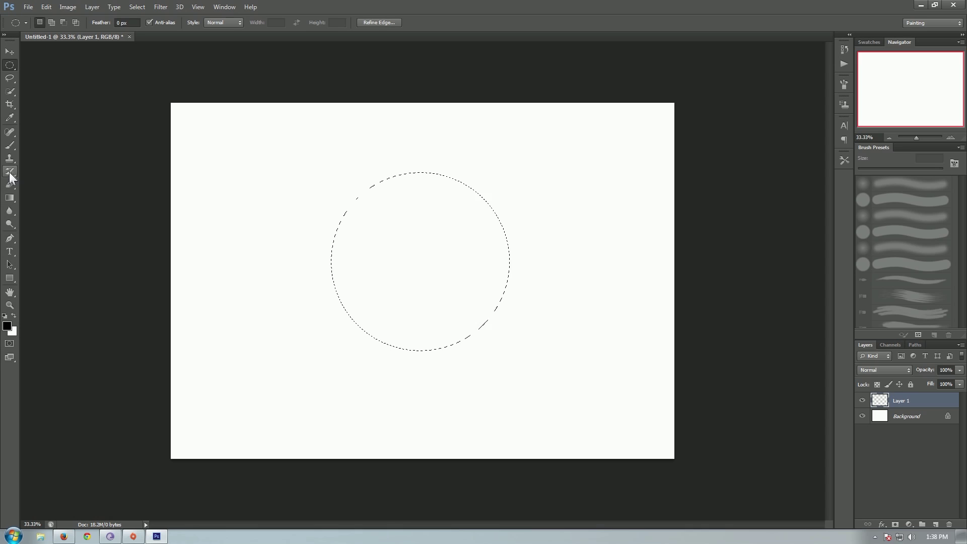
Step: Select the Brush tool with airbrush build-up enabled and 5% flow
{"action": "left_click", "coordinate": [10, 145]}
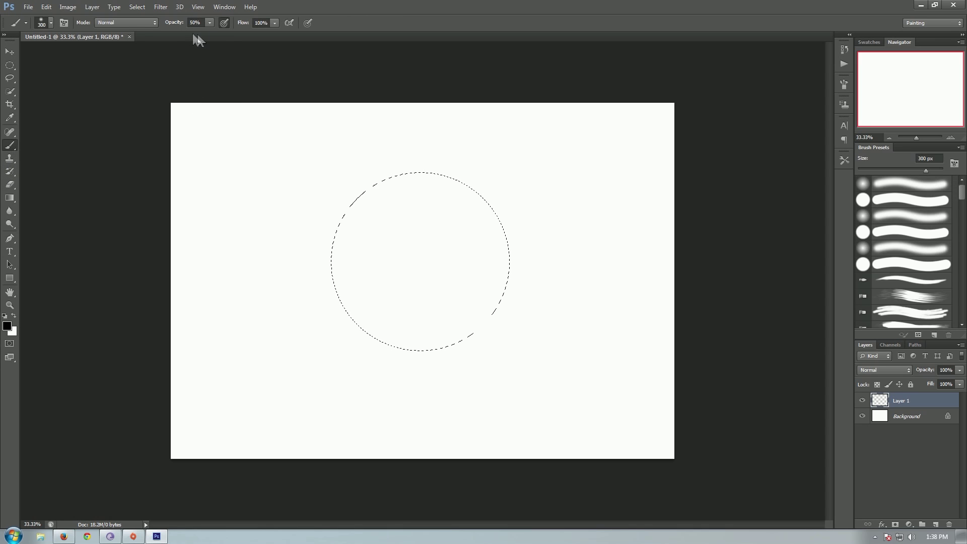
{"action": "left_click", "coordinate": [224, 23]}
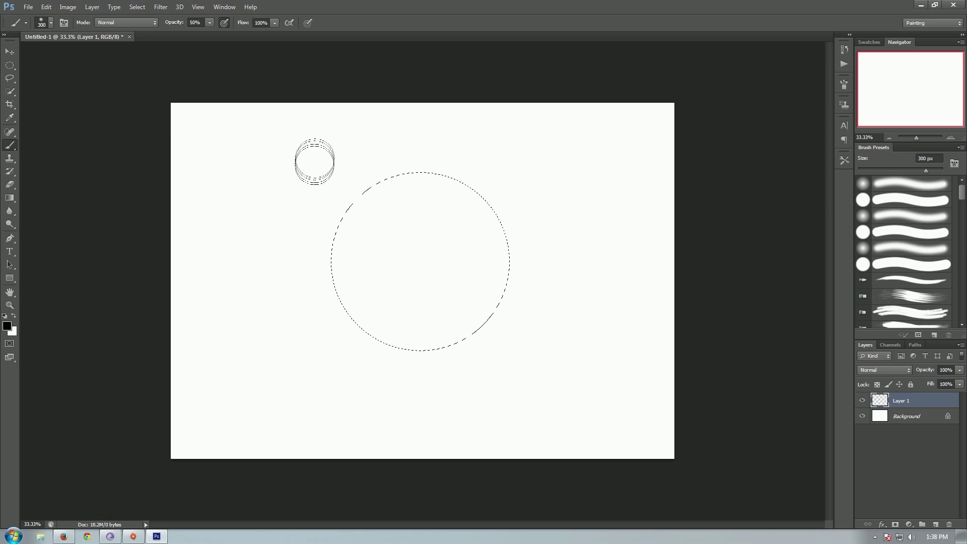
{"action": "left_click", "coordinate": [254, 23]}
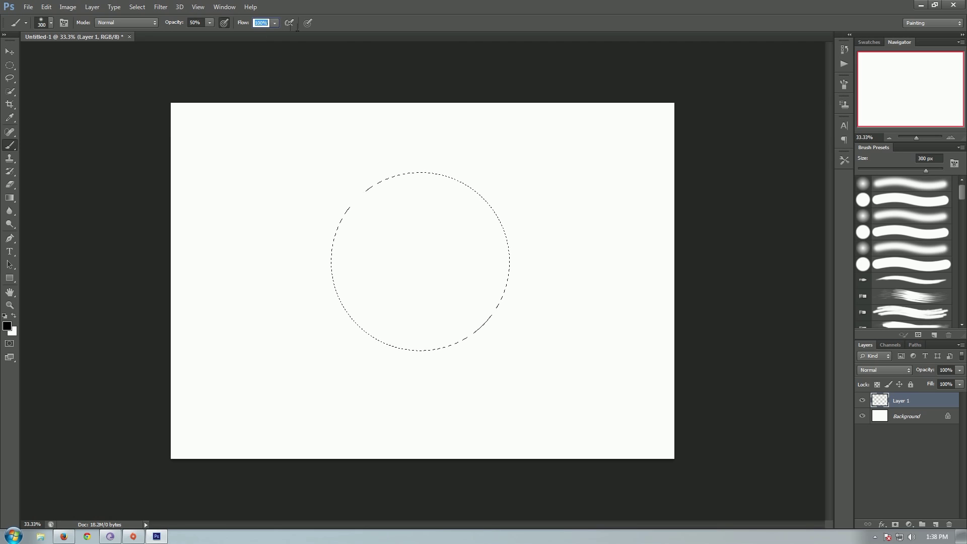
{"action": "type", "text": "5"}
{"action": "key", "text": "Return"}
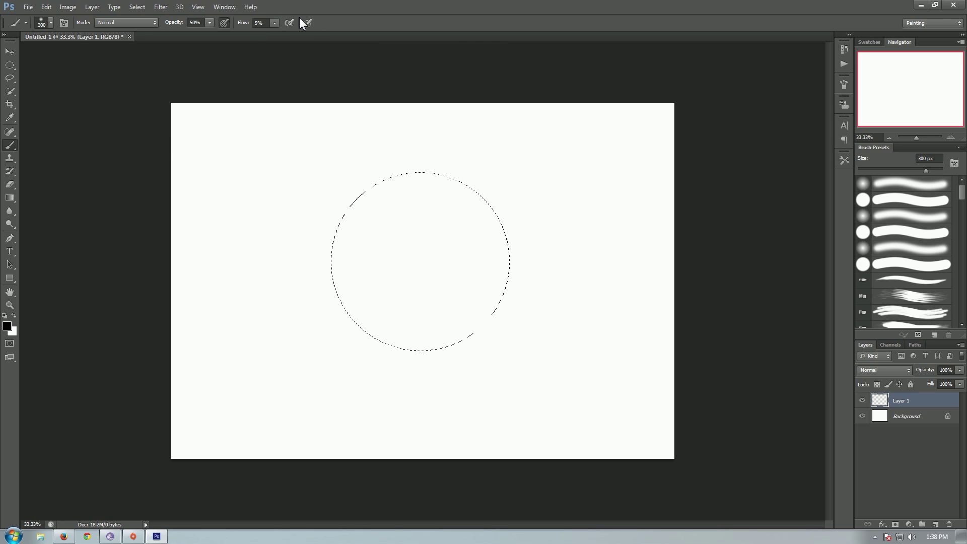
Step: Choose a soft round brush preset, disable Shape Dynamics and Transfer, and set 13% spacing
{"action": "left_click", "coordinate": [63, 23]}
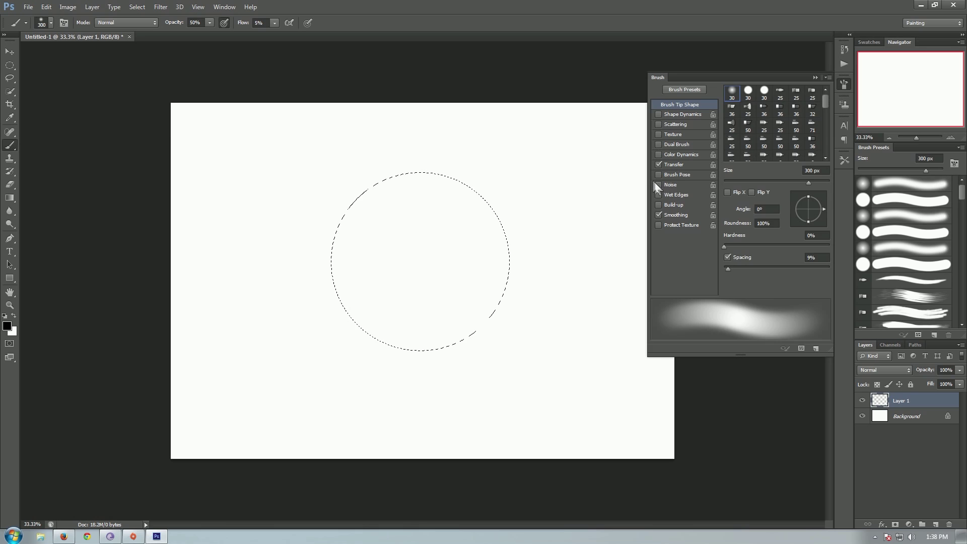
{"action": "left_click", "coordinate": [919, 219]}
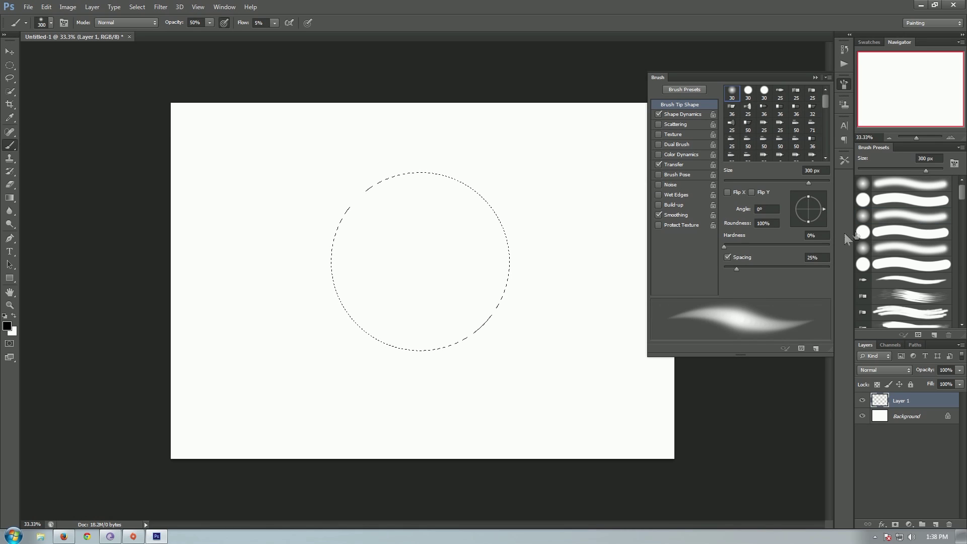
{"action": "left_click", "coordinate": [659, 114]}
{"action": "left_click", "coordinate": [658, 165]}
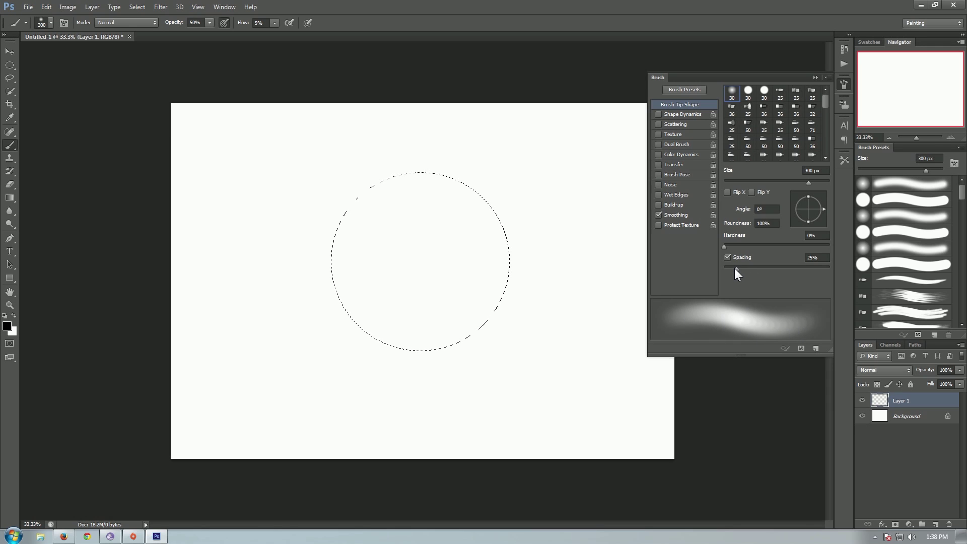
{"action": "left_click_drag", "start_coordinate": [735, 268], "coordinate": [731, 268]}
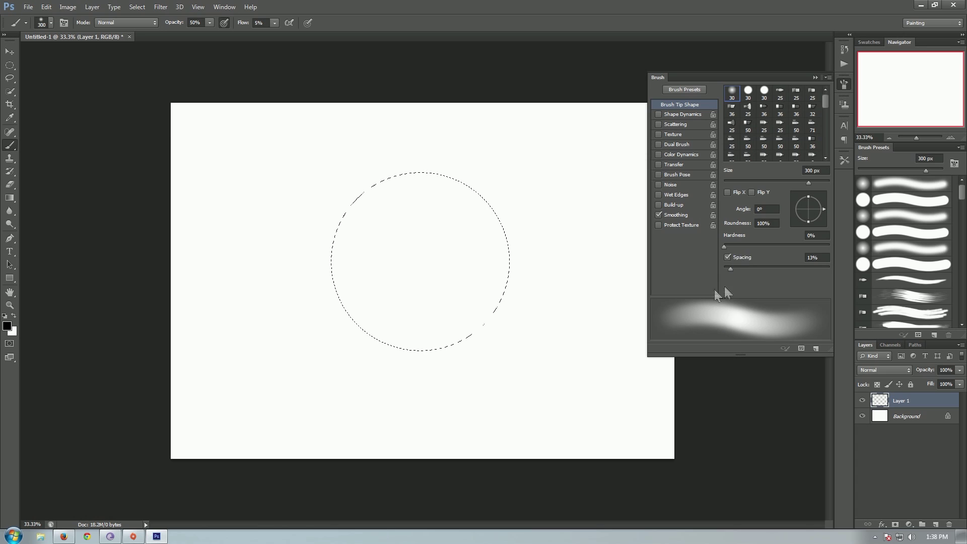
{"action": "left_click", "coordinate": [815, 77]}
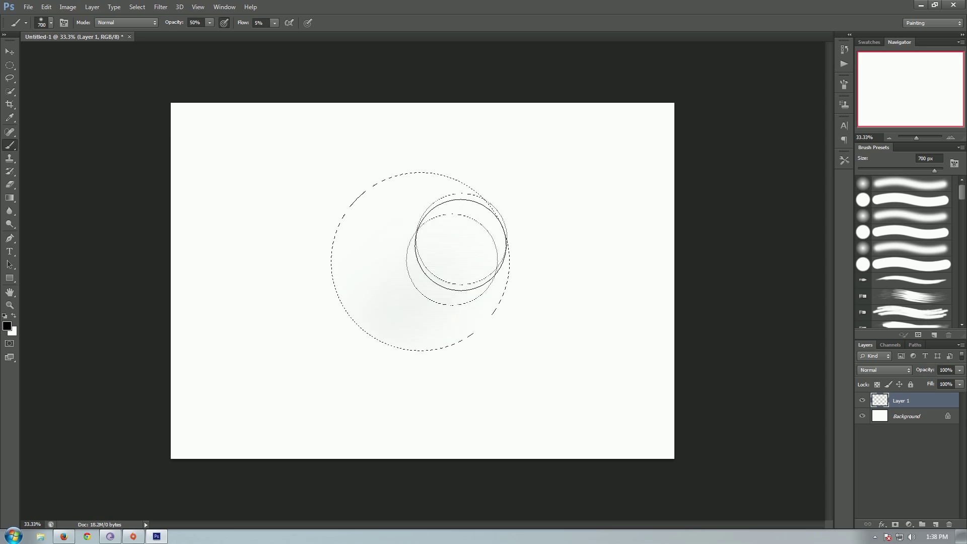
Step: Paint soft black strokes over the circle, darkening the sphere's top and lower right
{"action": "mouse_move", "coordinate": [461, 245]}
{"action": "left_mouse_down"}
{"action": "mouse_move", "coordinate": [451, 181]}
{"action": "mouse_move", "coordinate": [437, 259]}
{"action": "mouse_move", "coordinate": [370, 338]}
{"action": "mouse_move", "coordinate": [340, 346]}
{"action": "mouse_move", "coordinate": [471, 223]}
{"action": "mouse_move", "coordinate": [467, 184]}
{"action": "mouse_move", "coordinate": [448, 274]}
{"action": "mouse_move", "coordinate": [344, 352]}
{"action": "mouse_move", "coordinate": [431, 293]}
{"action": "mouse_move", "coordinate": [444, 189]}
{"action": "mouse_move", "coordinate": [457, 228]}
{"action": "mouse_move", "coordinate": [384, 321]}
{"action": "left_mouse_up"}
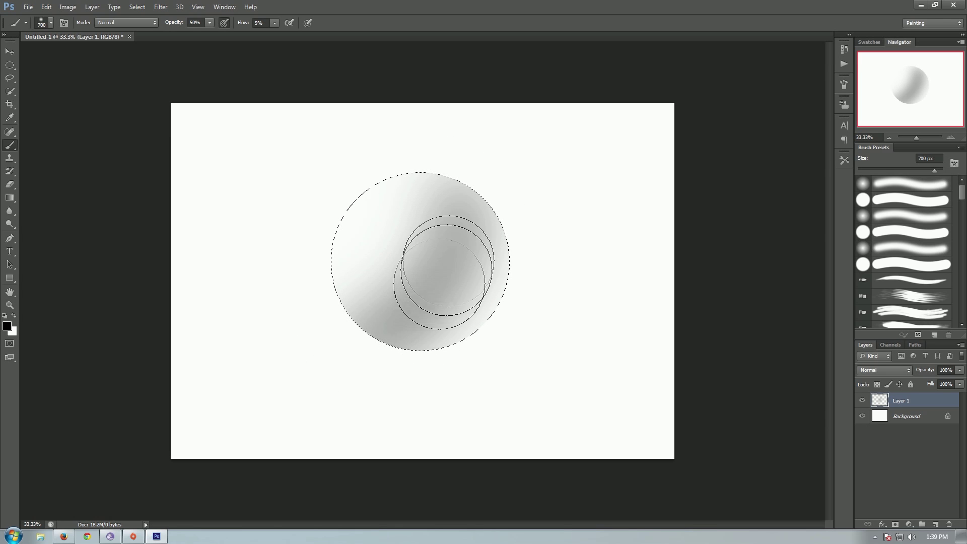
{"action": "mouse_move", "coordinate": [447, 271]}
{"action": "left_mouse_down"}
{"action": "mouse_move", "coordinate": [391, 355]}
{"action": "mouse_move", "coordinate": [448, 255]}
{"action": "mouse_move", "coordinate": [434, 175]}
{"action": "mouse_move", "coordinate": [444, 235]}
{"action": "mouse_move", "coordinate": [318, 348]}
{"action": "mouse_move", "coordinate": [400, 299]}
{"action": "mouse_move", "coordinate": [421, 148]}
{"action": "mouse_move", "coordinate": [424, 175]}
{"action": "mouse_move", "coordinate": [337, 331]}
{"action": "mouse_move", "coordinate": [422, 258]}
{"action": "mouse_move", "coordinate": [421, 154]}
{"action": "mouse_move", "coordinate": [377, 342]}
{"action": "left_mouse_up"}
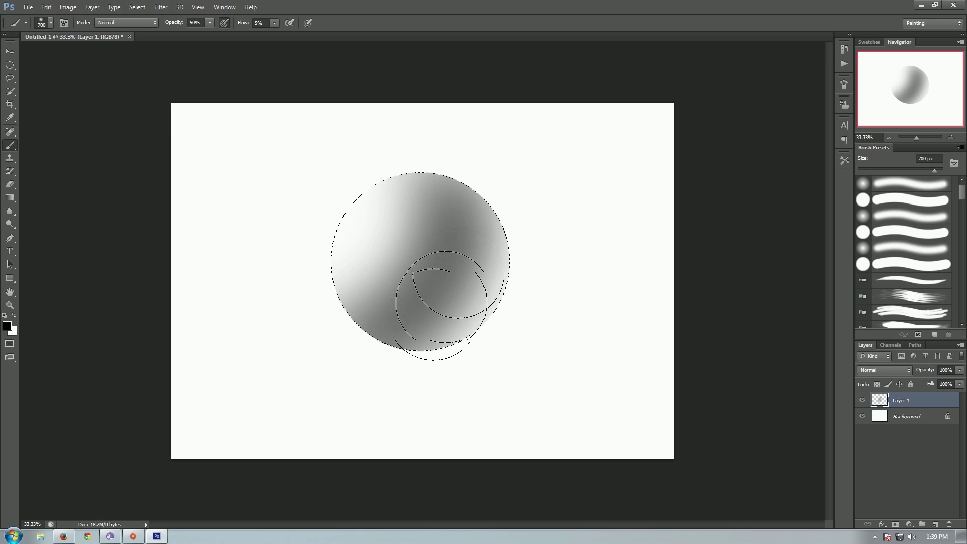
{"action": "mouse_move", "coordinate": [433, 312]}
{"action": "left_mouse_down"}
{"action": "mouse_move", "coordinate": [460, 288]}
{"action": "mouse_move", "coordinate": [469, 214]}
{"action": "mouse_move", "coordinate": [390, 366]}
{"action": "mouse_move", "coordinate": [375, 356]}
{"action": "mouse_move", "coordinate": [486, 247]}
{"action": "mouse_move", "coordinate": [475, 278]}
{"action": "mouse_move", "coordinate": [380, 353]}
{"action": "mouse_move", "coordinate": [471, 258]}
{"action": "mouse_move", "coordinate": [480, 233]}
{"action": "mouse_move", "coordinate": [380, 353]}
{"action": "mouse_move", "coordinate": [413, 333]}
{"action": "mouse_move", "coordinate": [453, 186]}
{"action": "mouse_move", "coordinate": [390, 190]}
{"action": "mouse_move", "coordinate": [399, 193]}
{"action": "mouse_move", "coordinate": [373, 304]}
{"action": "mouse_move", "coordinate": [410, 253]}
{"action": "mouse_move", "coordinate": [420, 190]}
{"action": "mouse_move", "coordinate": [307, 314]}
{"action": "mouse_move", "coordinate": [404, 177]}
{"action": "mouse_move", "coordinate": [343, 275]}
{"action": "mouse_move", "coordinate": [419, 182]}
{"action": "mouse_move", "coordinate": [353, 315]}
{"action": "mouse_move", "coordinate": [429, 182]}
{"action": "mouse_move", "coordinate": [433, 240]}
{"action": "mouse_move", "coordinate": [412, 304]}
{"action": "mouse_move", "coordinate": [450, 153]}
{"action": "mouse_move", "coordinate": [453, 284]}
{"action": "mouse_move", "coordinate": [395, 336]}
{"action": "mouse_move", "coordinate": [436, 155]}
{"action": "mouse_move", "coordinate": [450, 176]}
{"action": "mouse_move", "coordinate": [422, 250]}
{"action": "mouse_move", "coordinate": [443, 176]}
{"action": "left_mouse_up"}
{"action": "mouse_move", "coordinate": [390, 343]}
{"action": "left_mouse_down"}
{"action": "mouse_move", "coordinate": [492, 248]}
{"action": "mouse_move", "coordinate": [412, 336]}
{"action": "left_mouse_up"}
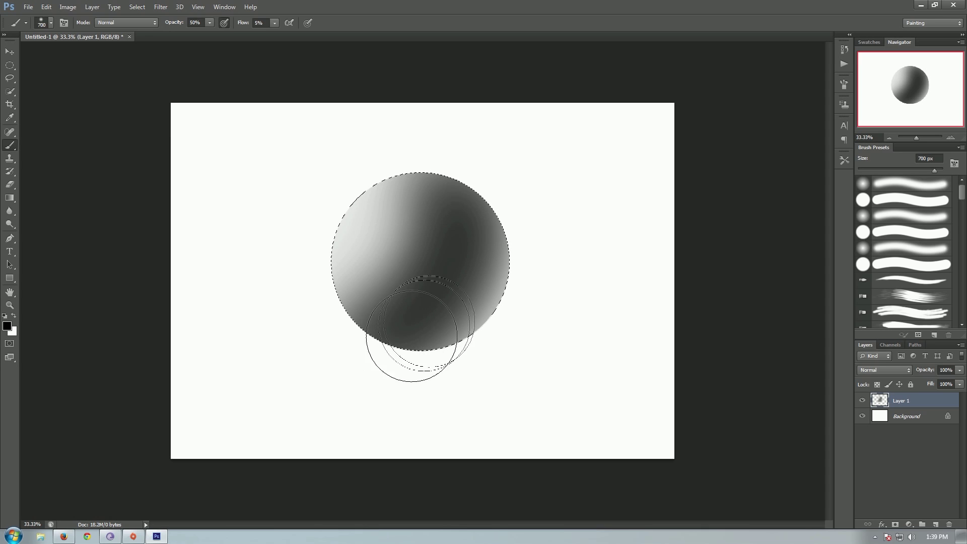
{"action": "mouse_move", "coordinate": [466, 292]}
{"action": "left_mouse_down"}
{"action": "mouse_move", "coordinate": [464, 221]}
{"action": "mouse_move", "coordinate": [443, 367]}
{"action": "mouse_move", "coordinate": [444, 201]}
{"action": "left_mouse_up"}
{"action": "mouse_move", "coordinate": [367, 306]}
{"action": "left_mouse_down"}
{"action": "mouse_move", "coordinate": [390, 178]}
{"action": "mouse_move", "coordinate": [380, 281]}
{"action": "mouse_move", "coordinate": [337, 300]}
{"action": "left_mouse_up"}
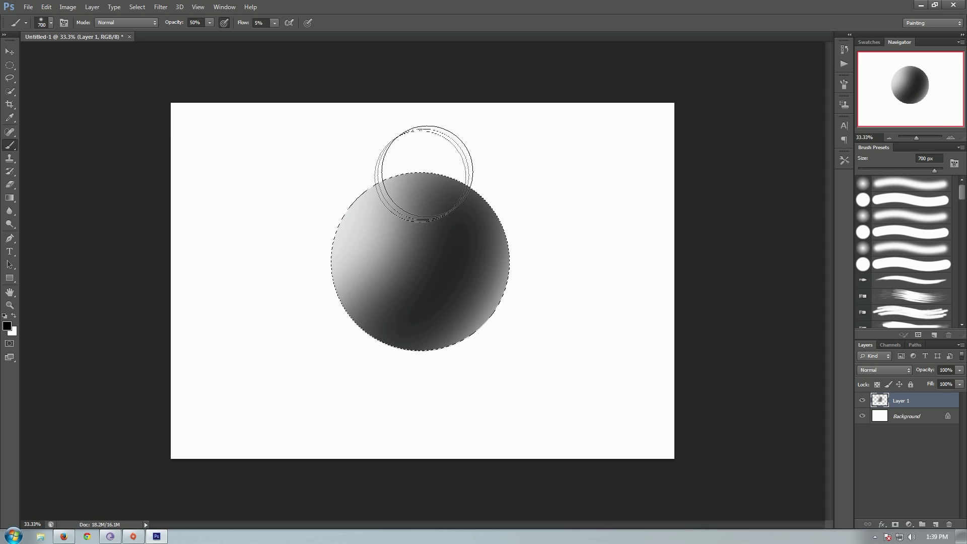
{"action": "mouse_move", "coordinate": [410, 173]}
{"action": "left_mouse_down"}
{"action": "mouse_move", "coordinate": [432, 280]}
{"action": "mouse_move", "coordinate": [356, 350]}
{"action": "mouse_move", "coordinate": [399, 162]}
{"action": "mouse_move", "coordinate": [313, 308]}
{"action": "mouse_move", "coordinate": [398, 266]}
{"action": "mouse_move", "coordinate": [350, 346]}
{"action": "mouse_move", "coordinate": [456, 327]}
{"action": "mouse_move", "coordinate": [475, 108]}
{"action": "mouse_move", "coordinate": [352, 350]}
{"action": "mouse_move", "coordinate": [384, 146]}
{"action": "mouse_move", "coordinate": [448, 227]}
{"action": "mouse_move", "coordinate": [388, 259]}
{"action": "mouse_move", "coordinate": [389, 195]}
{"action": "mouse_move", "coordinate": [238, 454]}
{"action": "mouse_move", "coordinate": [353, 194]}
{"action": "mouse_move", "coordinate": [205, 156]}
{"action": "mouse_move", "coordinate": [339, 231]}
{"action": "mouse_move", "coordinate": [245, 189]}
{"action": "mouse_move", "coordinate": [416, 252]}
{"action": "left_mouse_up"}
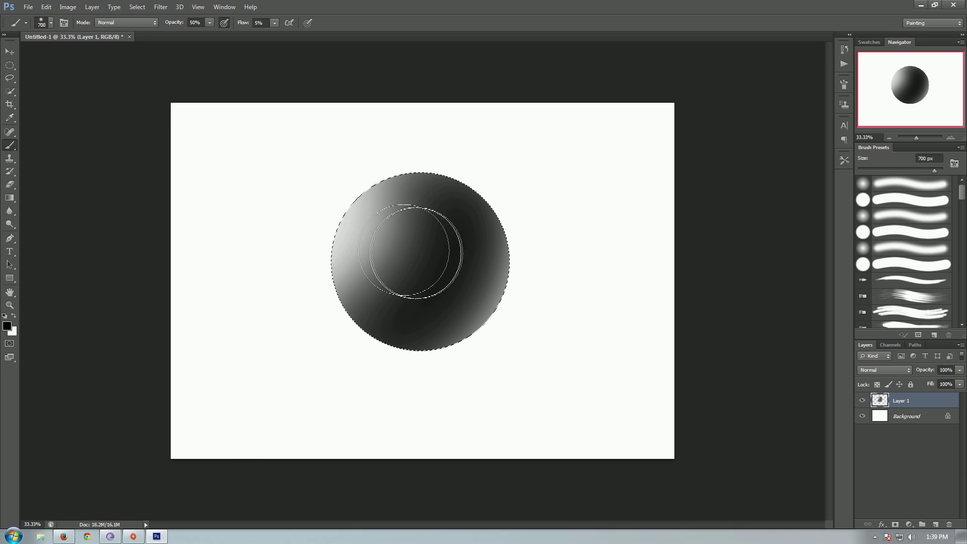
Step: Paint a soft white highlight over the sphere's upper left
{"action": "key", "text": "x"}
{"action": "left_click_drag", "start_coordinate": [324, 205], "coordinate": [370, 234]}
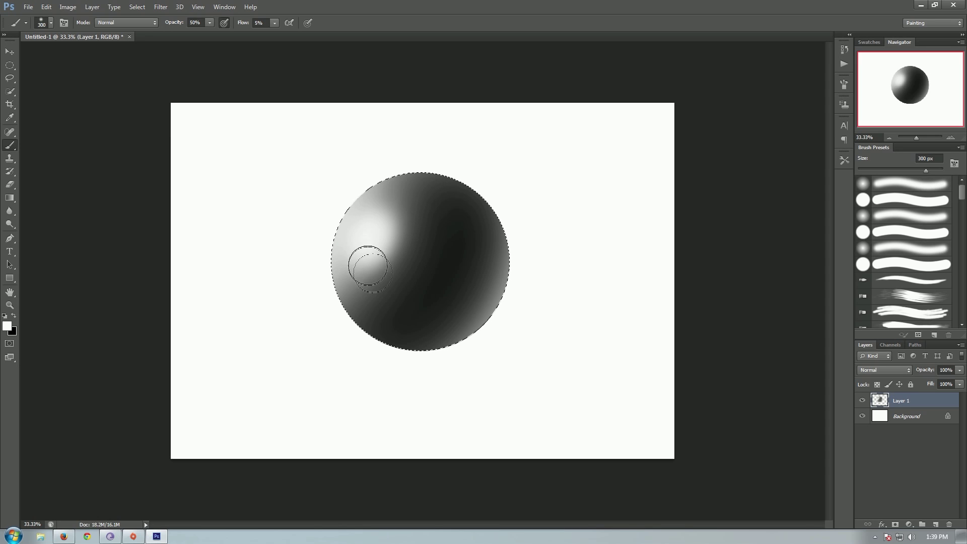
{"action": "key", "text": "ctrl+z"}
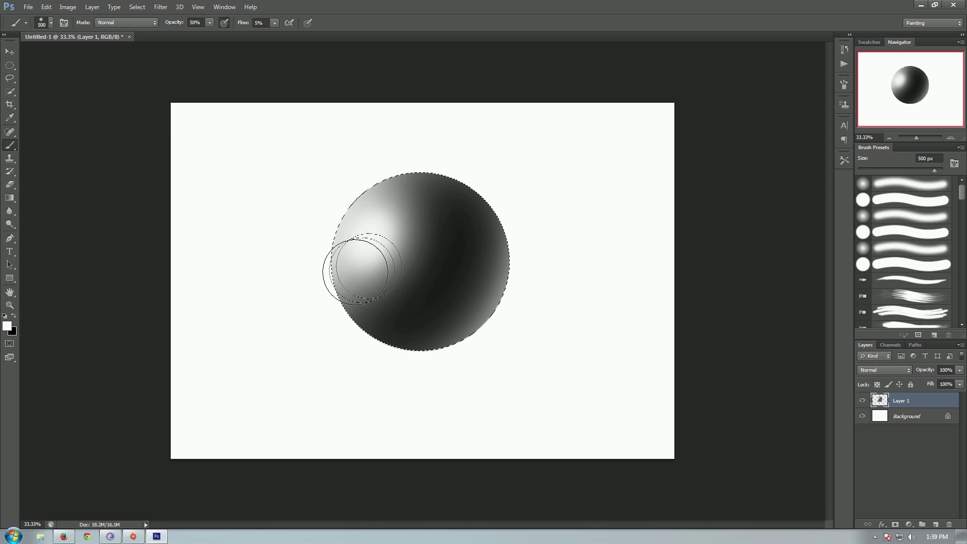
{"action": "left_click_drag", "start_coordinate": [372, 266], "coordinate": [409, 239]}
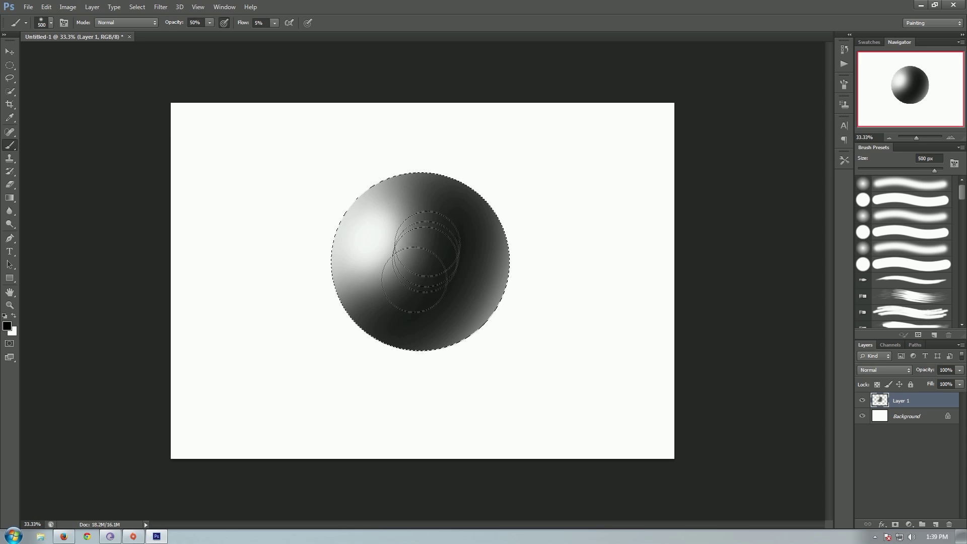
{"action": "left_click_drag", "start_coordinate": [421, 217], "coordinate": [416, 222]}
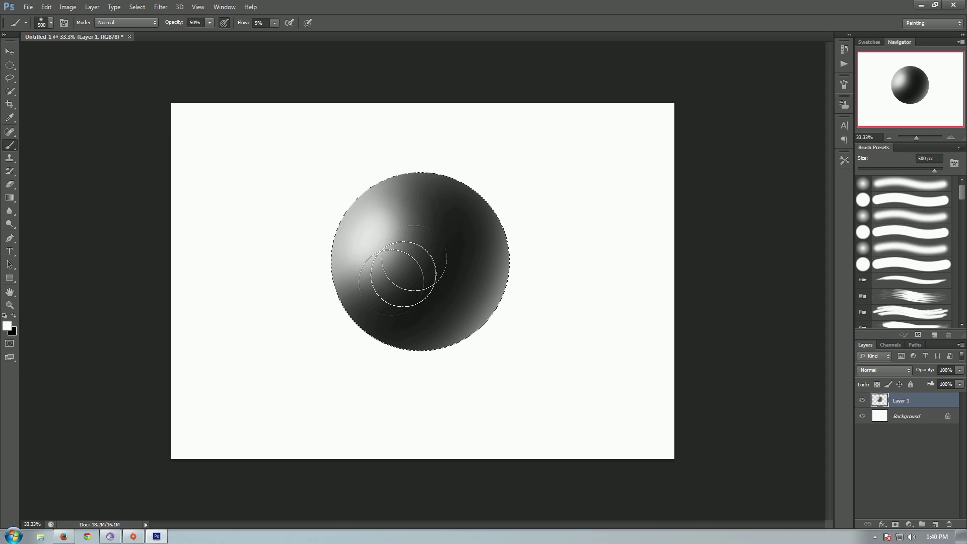
{"action": "mouse_move", "coordinate": [418, 191]}
{"action": "left_mouse_down"}
{"action": "mouse_move", "coordinate": [359, 296]}
{"action": "mouse_move", "coordinate": [395, 275]}
{"action": "mouse_move", "coordinate": [411, 167]}
{"action": "mouse_move", "coordinate": [349, 302]}
{"action": "mouse_move", "coordinate": [407, 207]}
{"action": "left_mouse_up"}
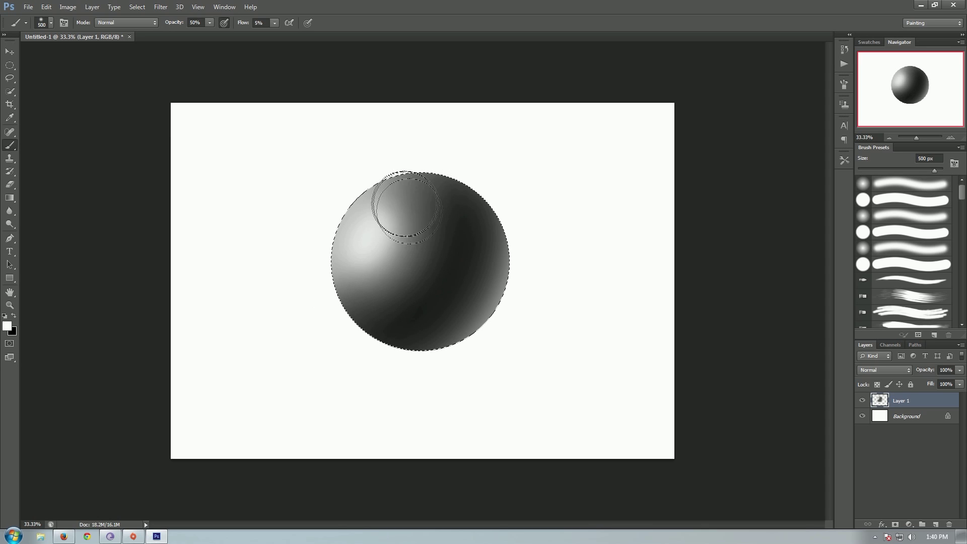
Step: Switch back to black, shrink the brush to 400 px, and shade the sphere's lower edges
{"action": "key", "text": "x"}
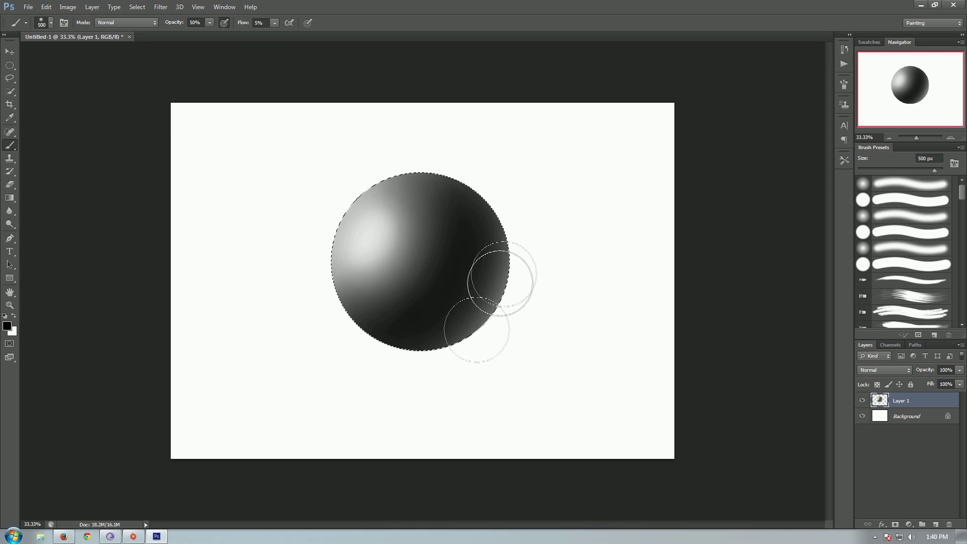
{"action": "key", "text": "x"}
{"action": "key", "text": "bracketleft"}
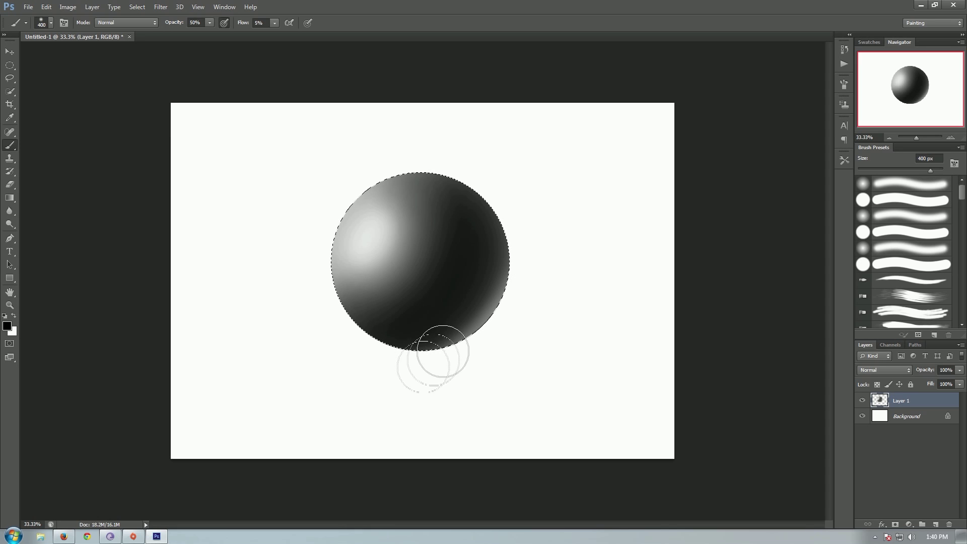
{"action": "mouse_move", "coordinate": [497, 254]}
{"action": "left_mouse_down"}
{"action": "mouse_move", "coordinate": [424, 302]}
{"action": "mouse_move", "coordinate": [432, 249]}
{"action": "mouse_move", "coordinate": [364, 338]}
{"action": "left_mouse_up"}
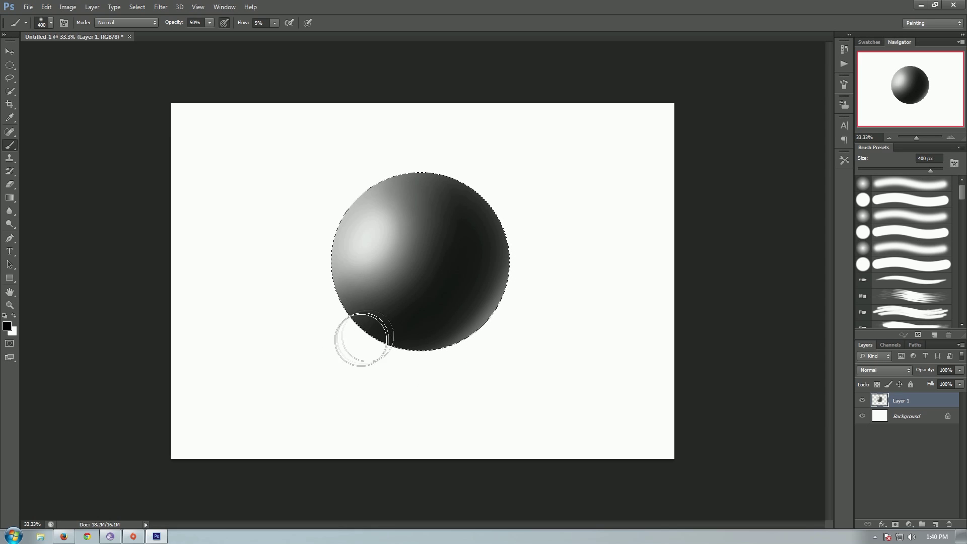
{"action": "mouse_move", "coordinate": [387, 301]}
{"action": "left_mouse_down"}
{"action": "mouse_move", "coordinate": [318, 338]}
{"action": "mouse_move", "coordinate": [380, 322]}
{"action": "mouse_move", "coordinate": [367, 316]}
{"action": "mouse_move", "coordinate": [411, 285]}
{"action": "mouse_move", "coordinate": [344, 324]}
{"action": "mouse_move", "coordinate": [425, 270]}
{"action": "mouse_move", "coordinate": [440, 187]}
{"action": "mouse_move", "coordinate": [421, 225]}
{"action": "mouse_move", "coordinate": [422, 167]}
{"action": "mouse_move", "coordinate": [406, 180]}
{"action": "mouse_move", "coordinate": [441, 208]}
{"action": "mouse_move", "coordinate": [406, 183]}
{"action": "mouse_move", "coordinate": [402, 292]}
{"action": "mouse_move", "coordinate": [398, 173]}
{"action": "mouse_move", "coordinate": [418, 280]}
{"action": "mouse_move", "coordinate": [386, 278]}
{"action": "mouse_move", "coordinate": [424, 215]}
{"action": "mouse_move", "coordinate": [407, 175]}
{"action": "mouse_move", "coordinate": [442, 201]}
{"action": "mouse_move", "coordinate": [453, 287]}
{"action": "mouse_move", "coordinate": [543, 355]}
{"action": "mouse_move", "coordinate": [500, 338]}
{"action": "mouse_move", "coordinate": [411, 371]}
{"action": "mouse_move", "coordinate": [445, 338]}
{"action": "mouse_move", "coordinate": [510, 203]}
{"action": "mouse_move", "coordinate": [480, 296]}
{"action": "mouse_move", "coordinate": [342, 416]}
{"action": "mouse_move", "coordinate": [404, 394]}
{"action": "mouse_move", "coordinate": [484, 232]}
{"action": "mouse_move", "coordinate": [465, 182]}
{"action": "mouse_move", "coordinate": [392, 184]}
{"action": "mouse_move", "coordinate": [342, 333]}
{"action": "mouse_move", "coordinate": [294, 256]}
{"action": "mouse_move", "coordinate": [154, 227]}
{"action": "left_mouse_up"}
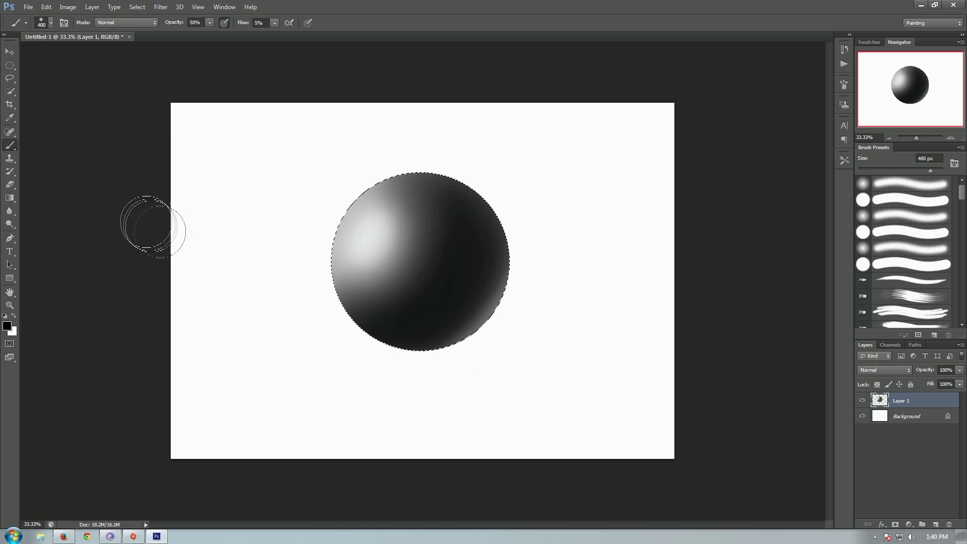
{"action": "left_click", "coordinate": [10, 51]}
Step: Deselect, scale the sphere to about 71%, move it top-left, and add a new Layer 2
{"action": "key", "text": "ctrl+d"}
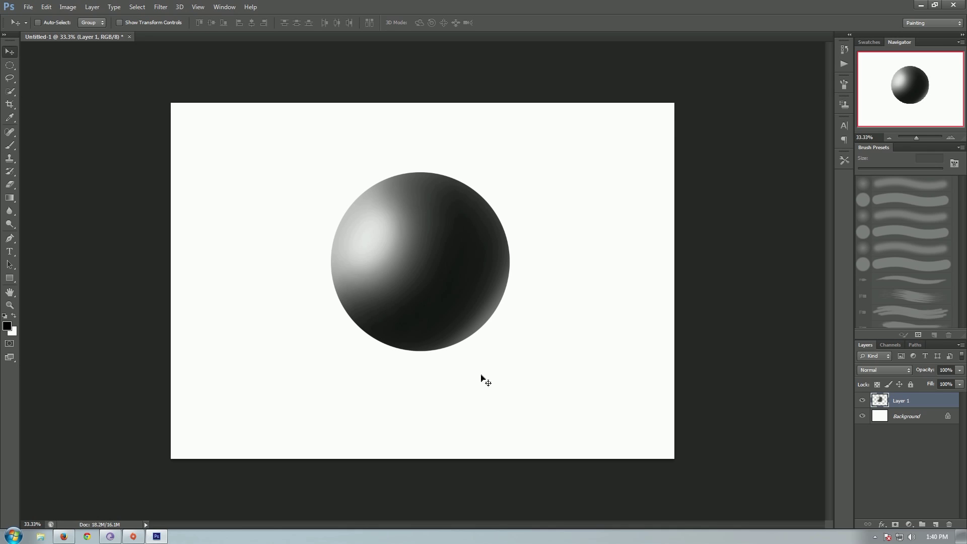
{"action": "key", "text": "ctrl+t"}
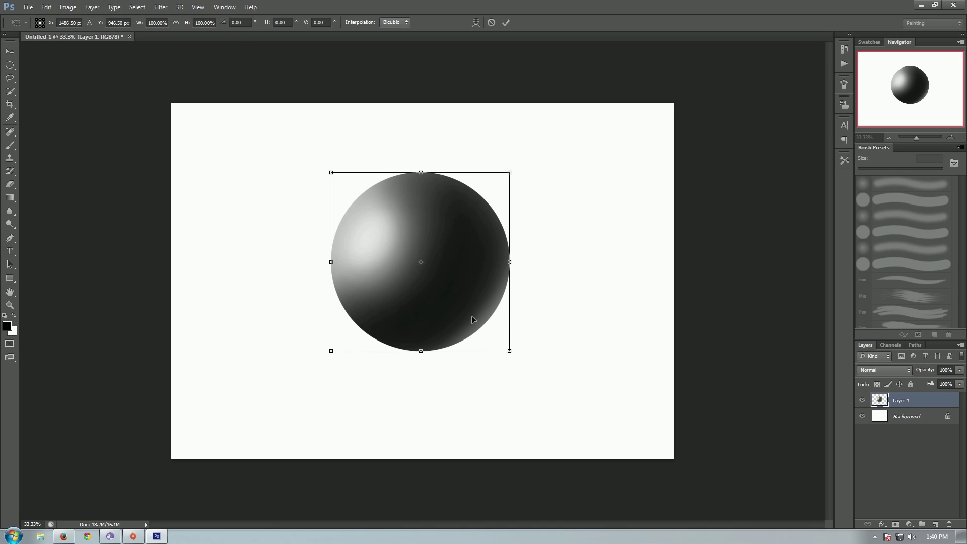
{"action": "left_click_drag", "start_coordinate": [509, 351], "coordinate": [458, 298]}
{"action": "left_click_drag", "start_coordinate": [398, 259], "coordinate": [277, 209]}
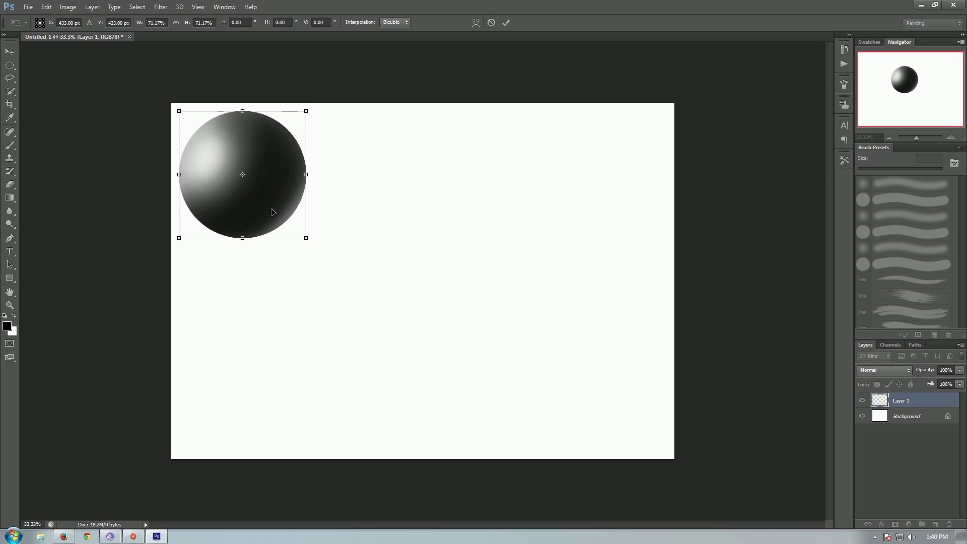
{"action": "key", "text": "Return"}
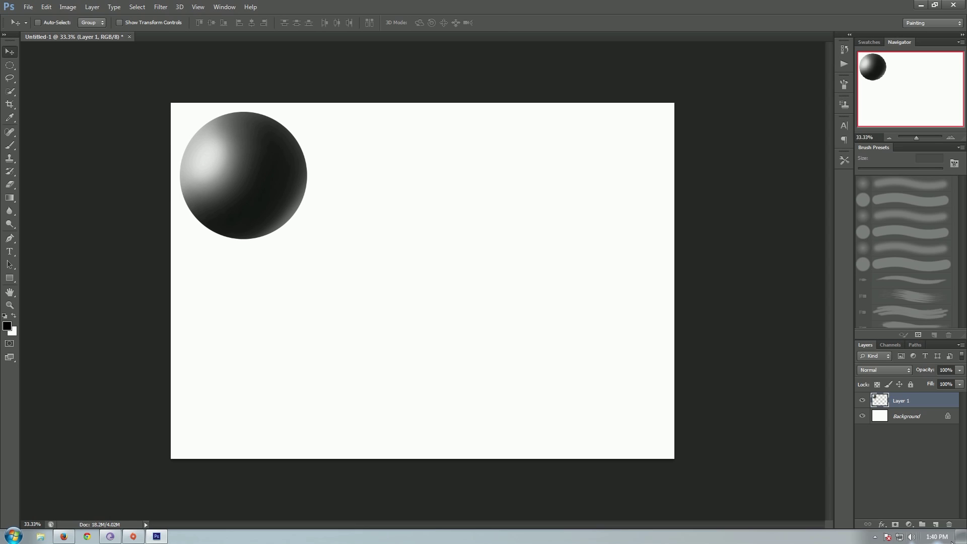
{"action": "left_click", "coordinate": [937, 525]}
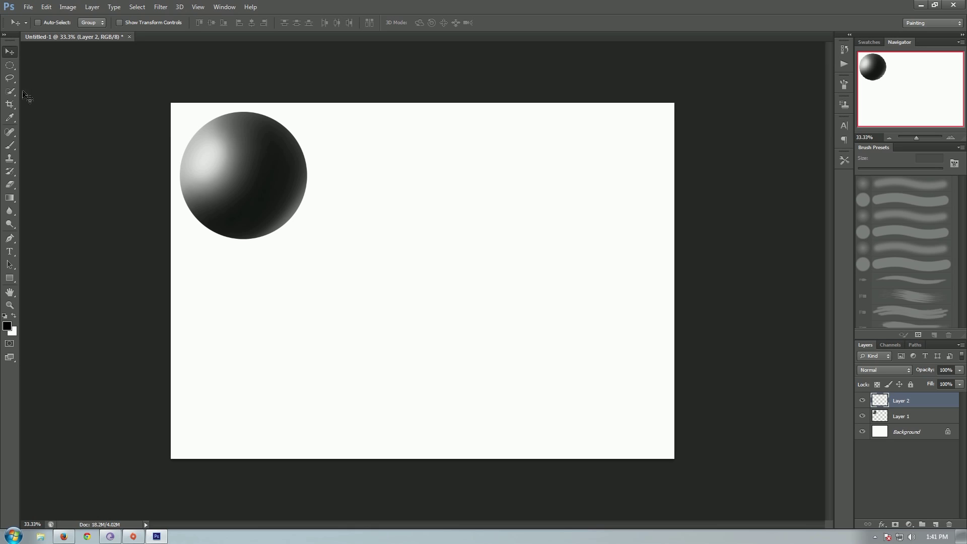
Step: Draw a circular selection near the centre and set the foreground colour to dark blue (#00157e)
{"action": "left_click", "coordinate": [9, 65]}
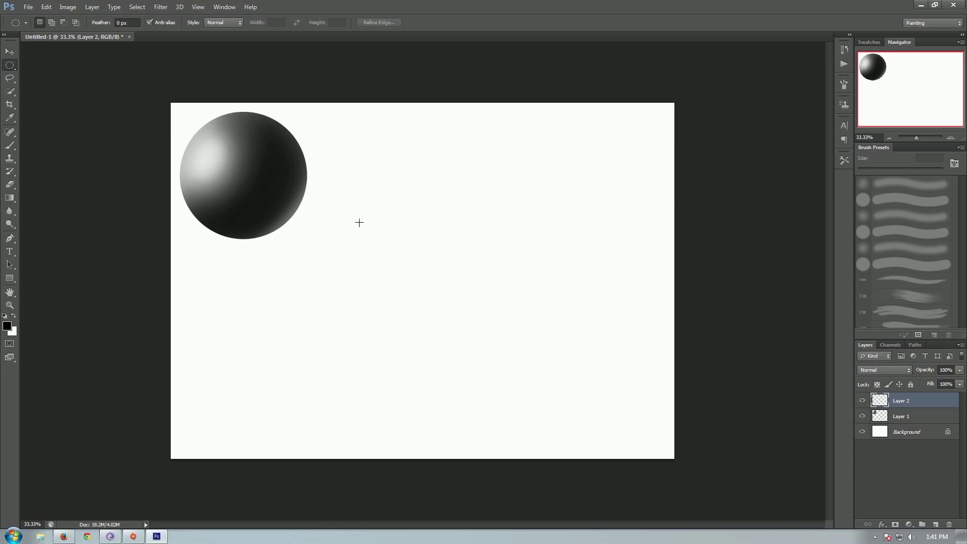
{"action": "left_click_drag", "start_coordinate": [358, 215], "coordinate": [514, 490]}
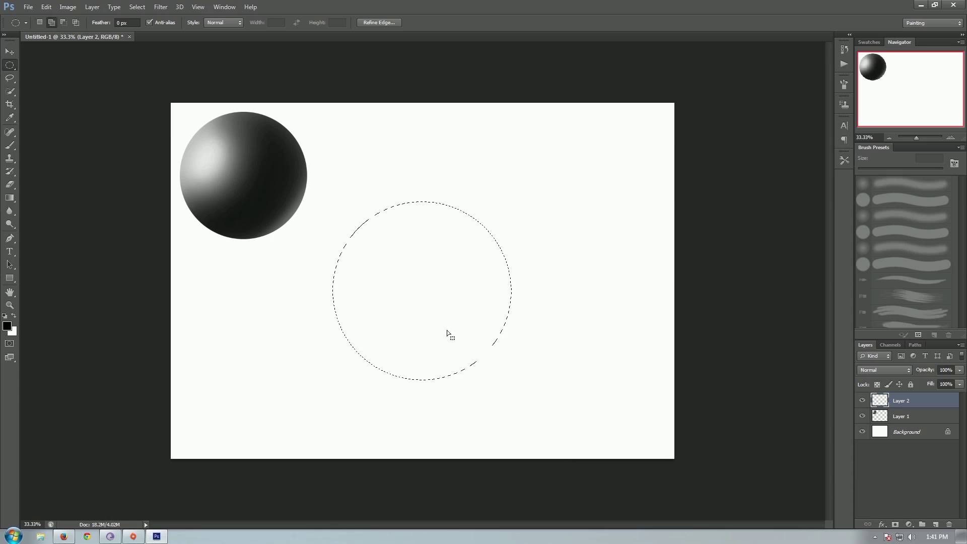
{"action": "left_click", "coordinate": [7, 326]}
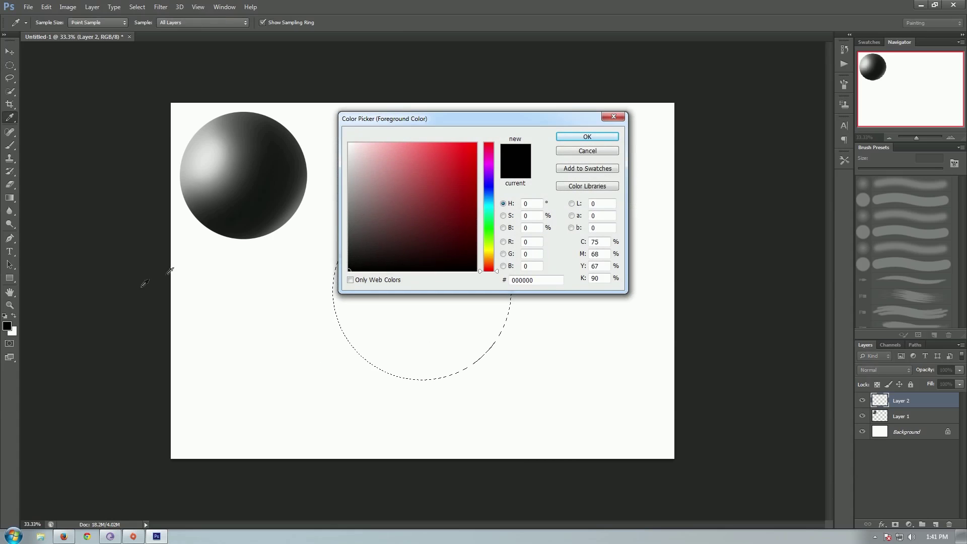
{"action": "left_click", "coordinate": [491, 188]}
{"action": "left_click", "coordinate": [476, 208]}
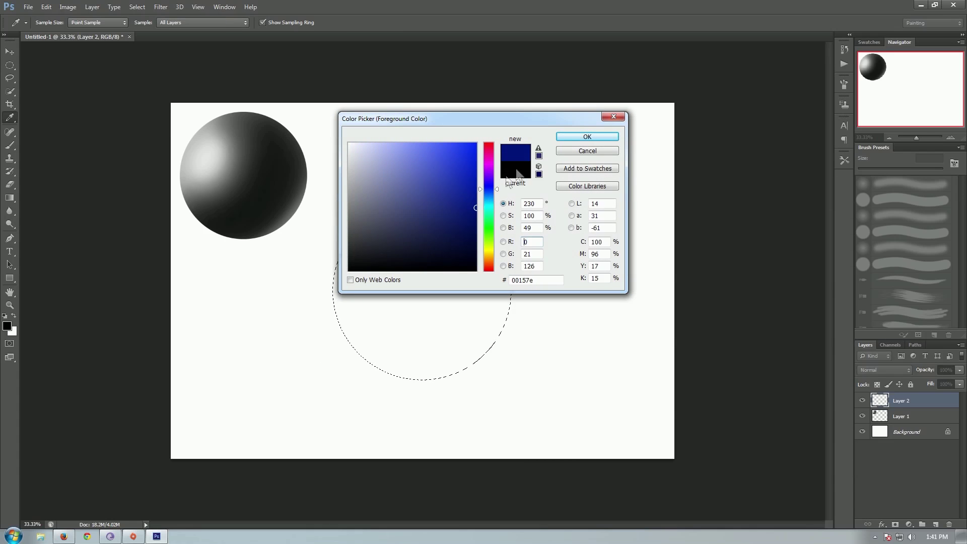
{"action": "left_click", "coordinate": [574, 137]}
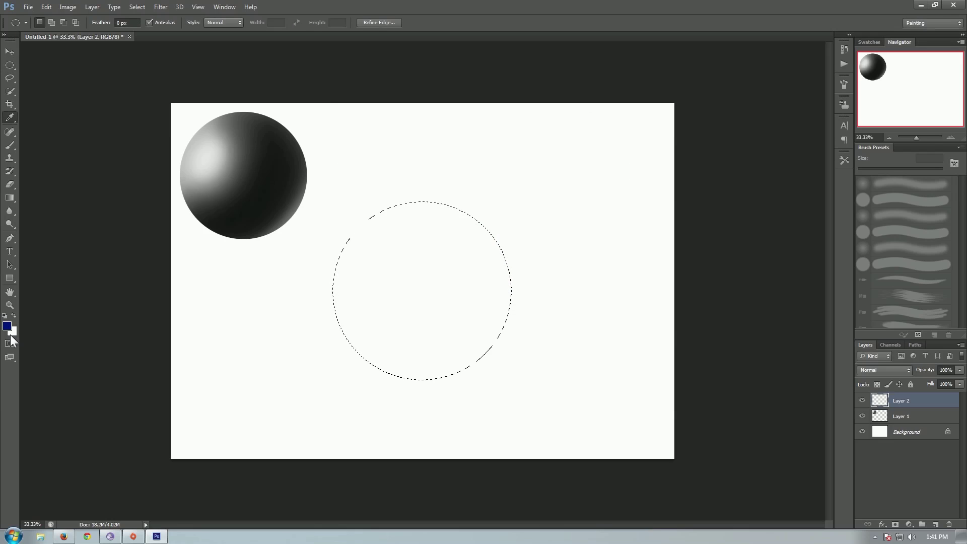
Step: Set the background colour to bright yellow
{"action": "left_click", "coordinate": [12, 332]}
{"action": "left_click", "coordinate": [489, 250]}
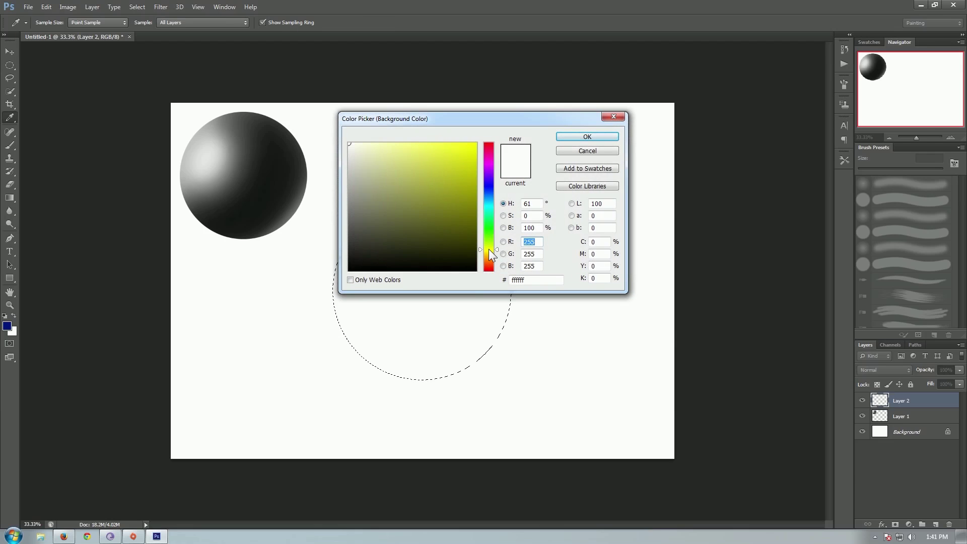
{"action": "left_click", "coordinate": [465, 146]}
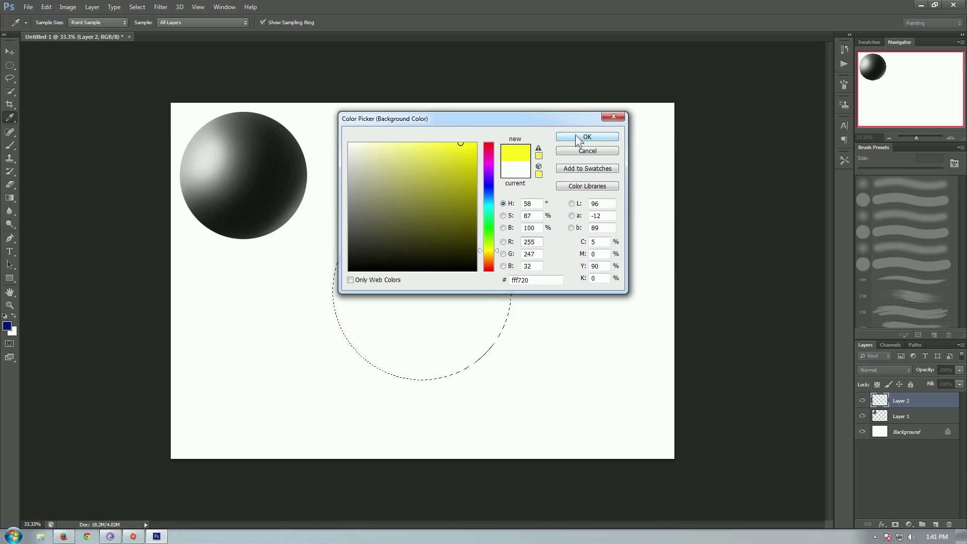
{"action": "left_click", "coordinate": [577, 137]}
{"action": "key", "text": "b"}
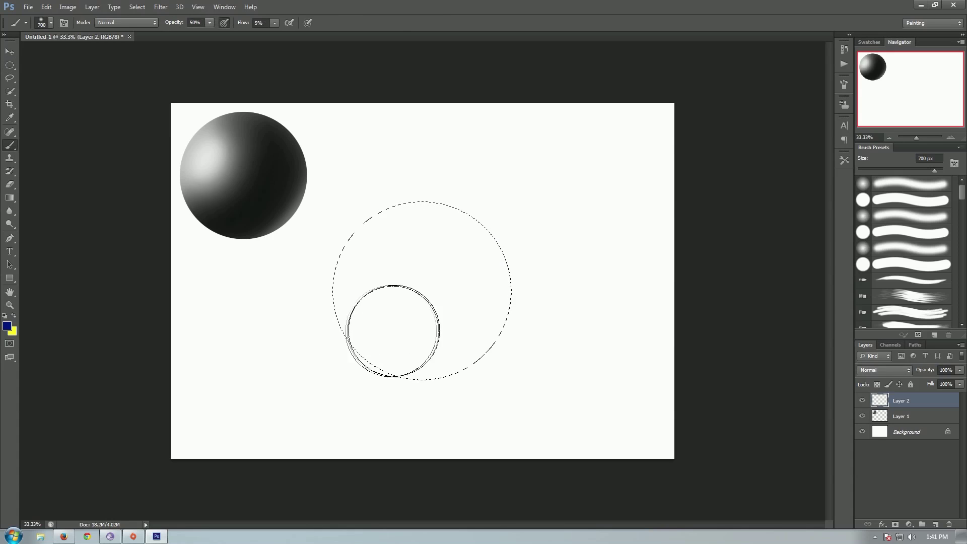
Step: Paint the circle dark blue, darker at bottom and right, with a pale upper-left highlight
{"action": "mouse_move", "coordinate": [391, 328]}
{"action": "left_mouse_down"}
{"action": "mouse_move", "coordinate": [458, 241]}
{"action": "mouse_move", "coordinate": [454, 217]}
{"action": "mouse_move", "coordinate": [419, 334]}
{"action": "mouse_move", "coordinate": [338, 362]}
{"action": "mouse_move", "coordinate": [480, 219]}
{"action": "mouse_move", "coordinate": [473, 186]}
{"action": "mouse_move", "coordinate": [478, 263]}
{"action": "mouse_move", "coordinate": [346, 361]}
{"action": "mouse_move", "coordinate": [428, 320]}
{"action": "mouse_move", "coordinate": [453, 226]}
{"action": "mouse_move", "coordinate": [360, 357]}
{"action": "mouse_move", "coordinate": [460, 294]}
{"action": "mouse_move", "coordinate": [373, 361]}
{"action": "mouse_move", "coordinate": [467, 197]}
{"action": "mouse_move", "coordinate": [398, 360]}
{"action": "mouse_move", "coordinate": [434, 321]}
{"action": "mouse_move", "coordinate": [462, 195]}
{"action": "mouse_move", "coordinate": [386, 346]}
{"action": "mouse_move", "coordinate": [468, 274]}
{"action": "mouse_move", "coordinate": [449, 311]}
{"action": "mouse_move", "coordinate": [388, 362]}
{"action": "mouse_move", "coordinate": [452, 226]}
{"action": "mouse_move", "coordinate": [377, 355]}
{"action": "mouse_move", "coordinate": [448, 279]}
{"action": "mouse_move", "coordinate": [434, 314]}
{"action": "mouse_move", "coordinate": [332, 304]}
{"action": "mouse_move", "coordinate": [410, 315]}
{"action": "left_mouse_up"}
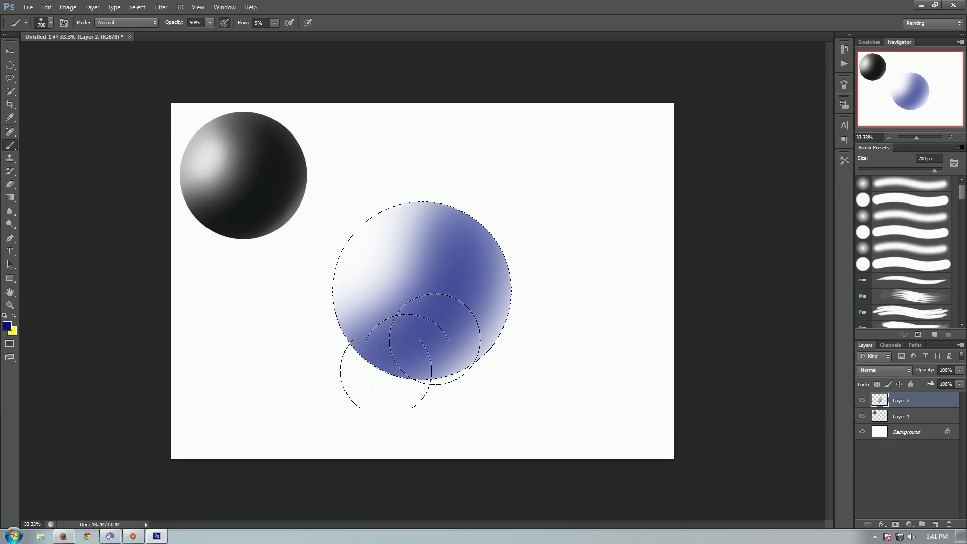
{"action": "mouse_move", "coordinate": [340, 350]}
{"action": "left_mouse_down"}
{"action": "mouse_move", "coordinate": [317, 346]}
{"action": "mouse_move", "coordinate": [330, 292]}
{"action": "mouse_move", "coordinate": [347, 340]}
{"action": "mouse_move", "coordinate": [383, 379]}
{"action": "left_mouse_up"}
{"action": "left_click_drag", "start_coordinate": [466, 305], "coordinate": [408, 353]}
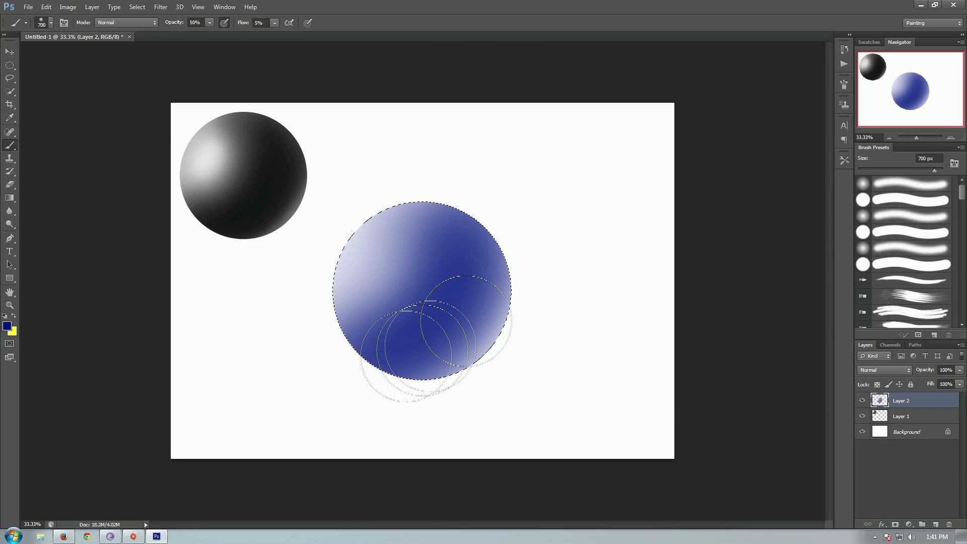
{"action": "mouse_move", "coordinate": [403, 303]}
{"action": "left_mouse_down"}
{"action": "mouse_move", "coordinate": [393, 190]}
{"action": "mouse_move", "coordinate": [388, 299]}
{"action": "mouse_move", "coordinate": [356, 248]}
{"action": "mouse_move", "coordinate": [433, 284]}
{"action": "mouse_move", "coordinate": [434, 364]}
{"action": "left_mouse_up"}
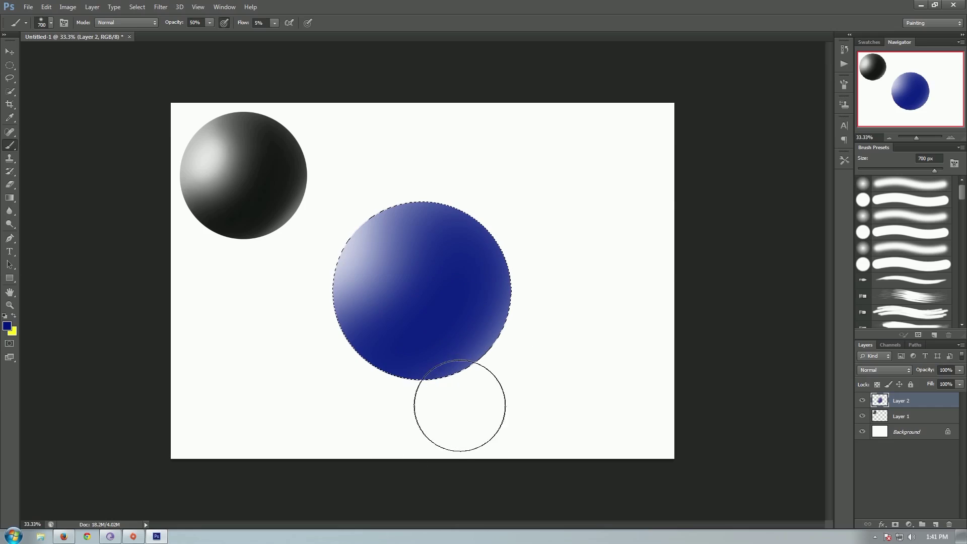
{"action": "key", "text": "bracketleft"}
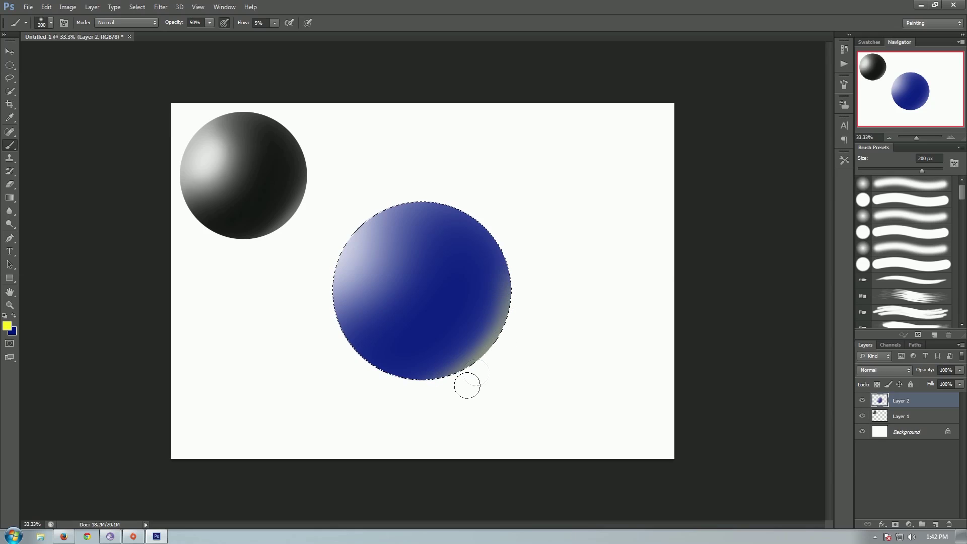
Step: Undo the yellow edge tint, then crop to the sphere and undo the crop
{"action": "key", "text": "ctrl+z"}
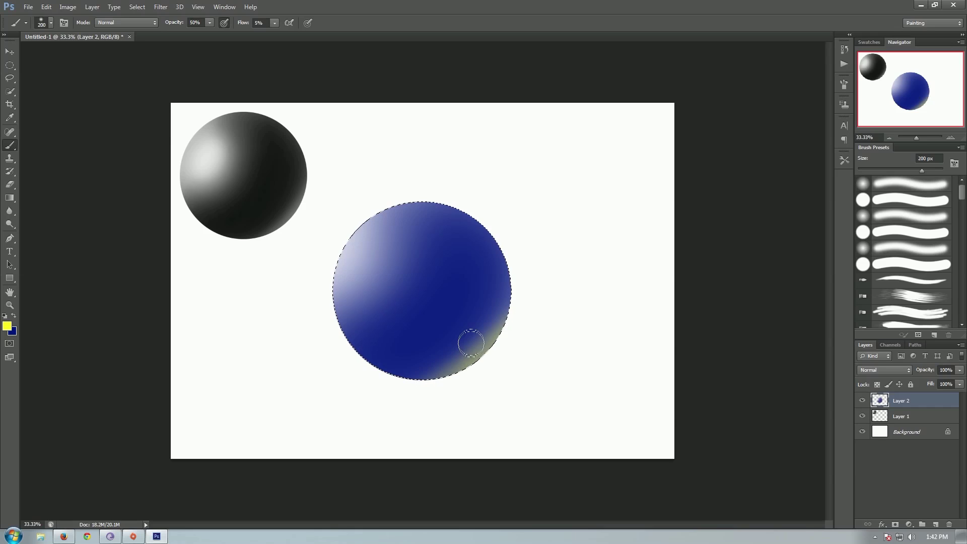
{"action": "key", "text": "c"}
{"action": "key", "text": "x"}
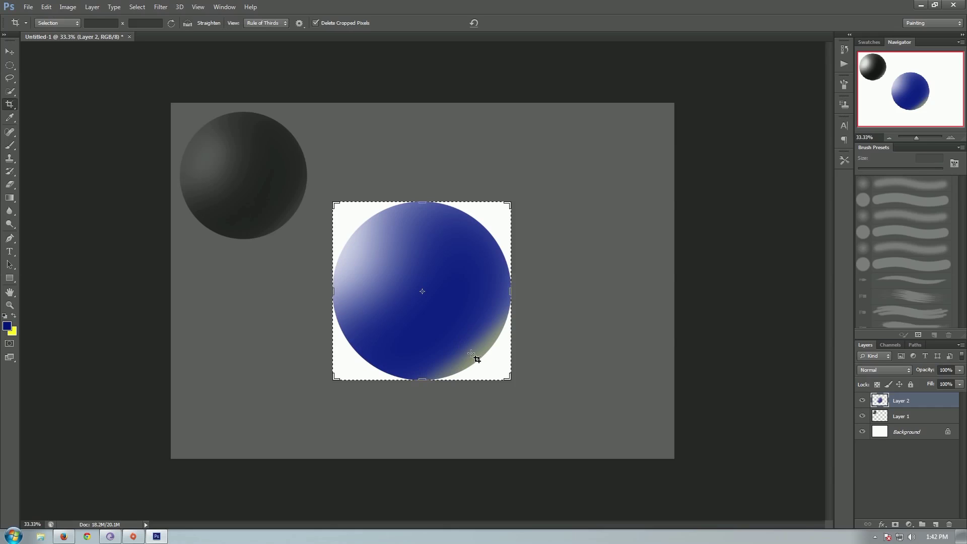
{"action": "left_click", "coordinate": [476, 357]}
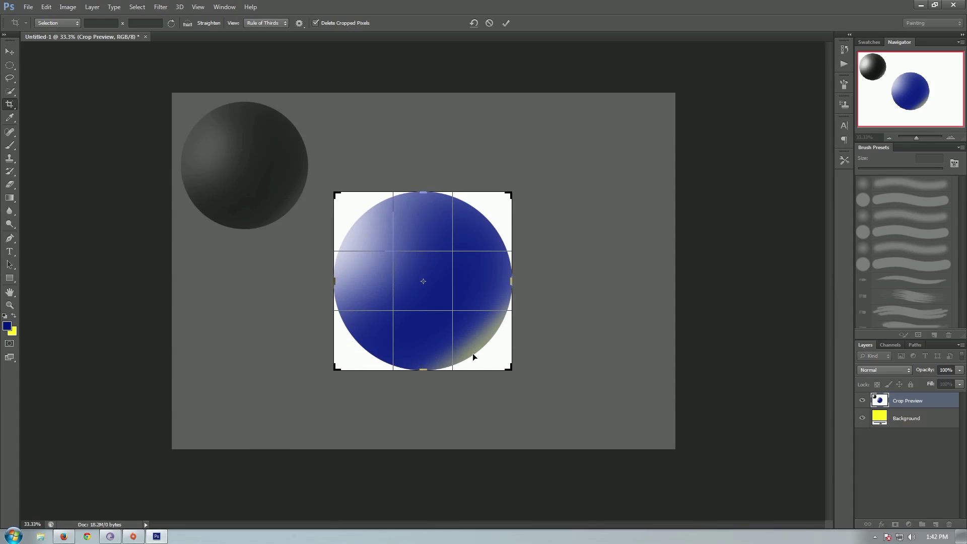
{"action": "key", "text": "Return"}
{"action": "key", "text": "v"}
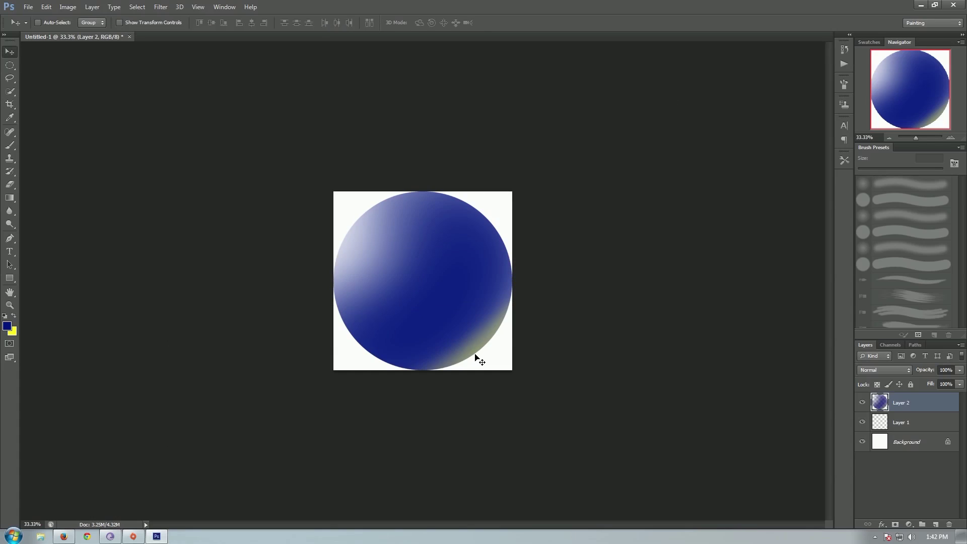
{"action": "key", "text": "ctrl+z"}
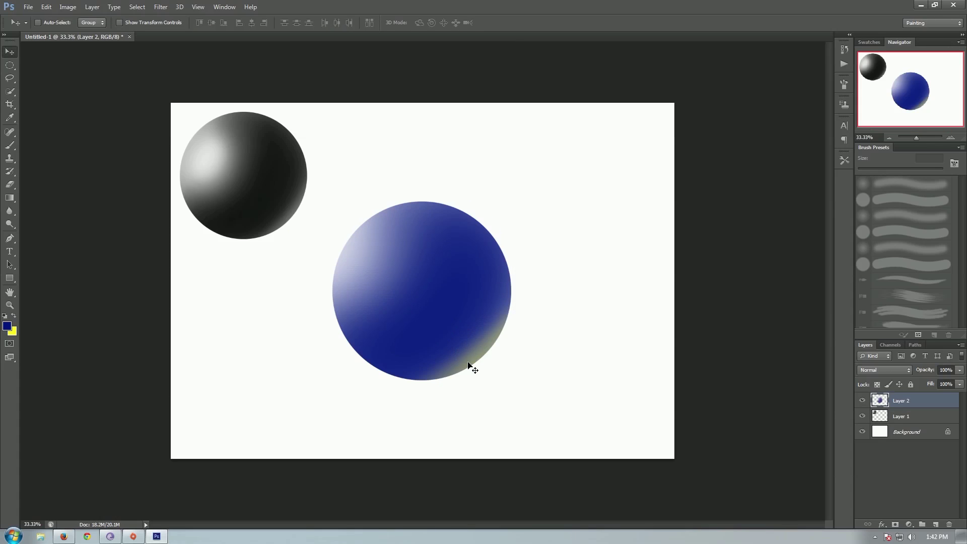
Step: Within the sphere's outline, brush blue over the lower-right edge at 300 px and add a yellow upper-left highlight
{"action": "key", "text": "ctrl+shift+d"}
{"action": "key", "text": "b"}
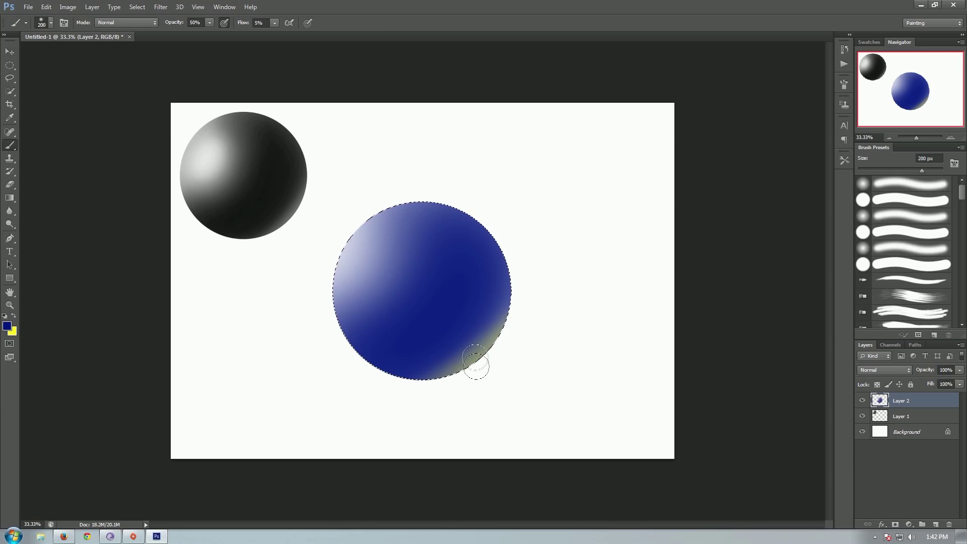
{"action": "key", "text": "bracketright"}
{"action": "key", "text": "bracketright"}
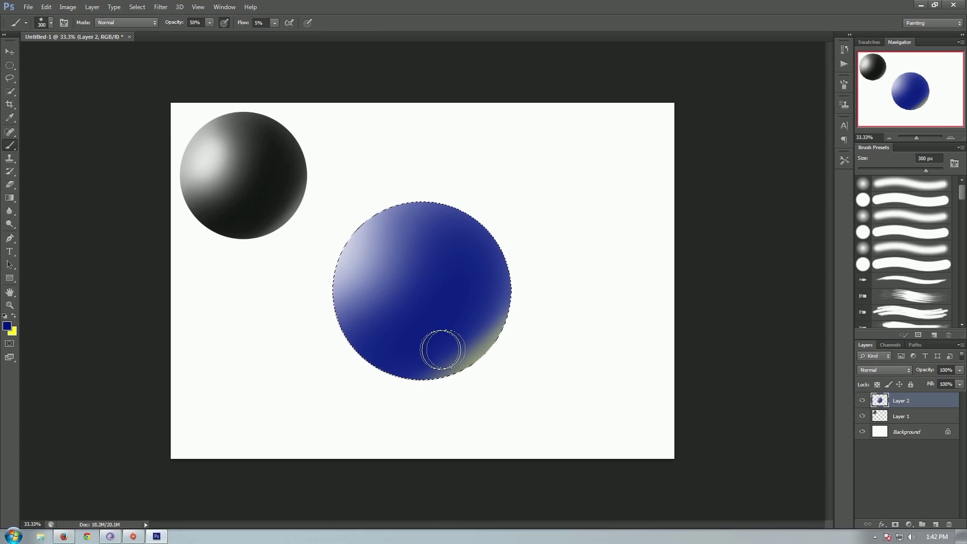
{"action": "mouse_move", "coordinate": [456, 350]}
{"action": "left_mouse_down"}
{"action": "mouse_move", "coordinate": [491, 317]}
{"action": "mouse_move", "coordinate": [454, 354]}
{"action": "mouse_move", "coordinate": [493, 305]}
{"action": "mouse_move", "coordinate": [435, 362]}
{"action": "mouse_move", "coordinate": [501, 286]}
{"action": "left_mouse_up"}
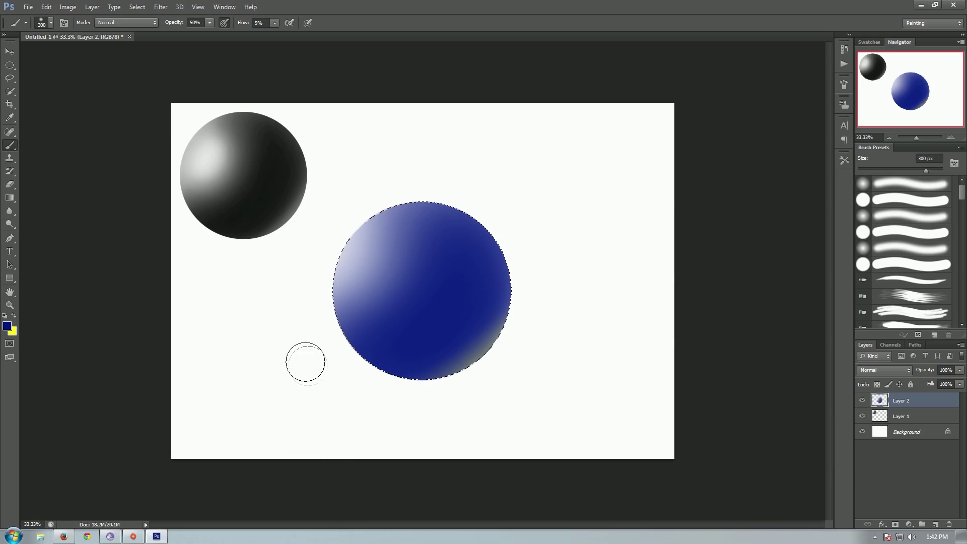
{"action": "key", "text": "x"}
{"action": "mouse_move", "coordinate": [367, 271]}
{"action": "left_mouse_down"}
{"action": "mouse_move", "coordinate": [388, 251]}
{"action": "mouse_move", "coordinate": [379, 279]}
{"action": "mouse_move", "coordinate": [379, 247]}
{"action": "mouse_move", "coordinate": [349, 276]}
{"action": "mouse_move", "coordinate": [363, 301]}
{"action": "mouse_move", "coordinate": [380, 283]}
{"action": "mouse_move", "coordinate": [354, 303]}
{"action": "mouse_move", "coordinate": [386, 222]}
{"action": "mouse_move", "coordinate": [373, 290]}
{"action": "mouse_move", "coordinate": [383, 243]}
{"action": "mouse_move", "coordinate": [379, 277]}
{"action": "mouse_move", "coordinate": [352, 263]}
{"action": "mouse_move", "coordinate": [355, 300]}
{"action": "mouse_move", "coordinate": [381, 235]}
{"action": "mouse_move", "coordinate": [350, 294]}
{"action": "mouse_move", "coordinate": [395, 247]}
{"action": "mouse_move", "coordinate": [387, 236]}
{"action": "mouse_move", "coordinate": [392, 262]}
{"action": "mouse_move", "coordinate": [406, 244]}
{"action": "left_mouse_up"}
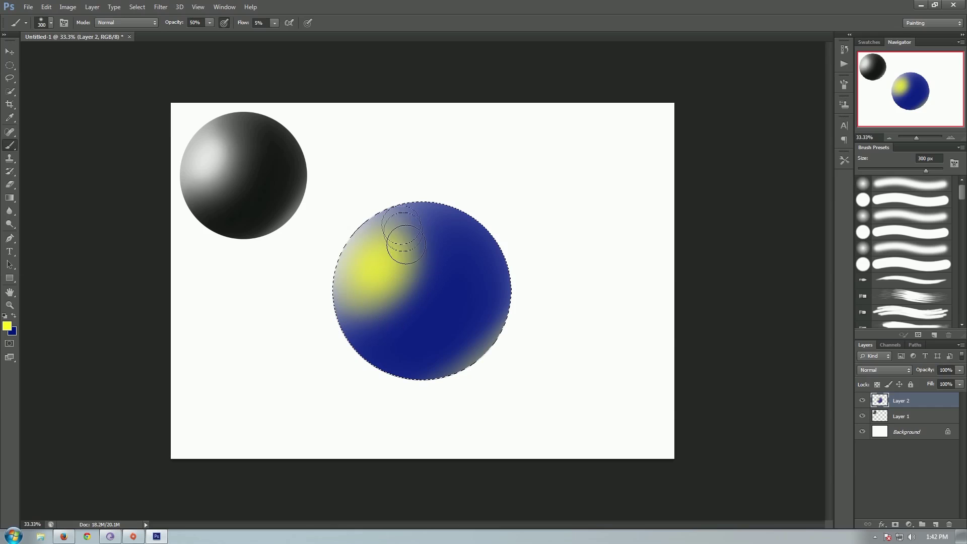
Step: Spread the yellow highlight on the sphere, then brush blue back over its top, left rim and right side
{"action": "mouse_move", "coordinate": [418, 287]}
{"action": "left_mouse_down"}
{"action": "mouse_move", "coordinate": [417, 240]}
{"action": "mouse_move", "coordinate": [389, 301]}
{"action": "mouse_move", "coordinate": [413, 222]}
{"action": "mouse_move", "coordinate": [386, 310]}
{"action": "mouse_move", "coordinate": [420, 238]}
{"action": "mouse_move", "coordinate": [429, 249]}
{"action": "mouse_move", "coordinate": [336, 351]}
{"action": "mouse_move", "coordinate": [423, 270]}
{"action": "mouse_move", "coordinate": [419, 228]}
{"action": "mouse_move", "coordinate": [394, 327]}
{"action": "mouse_move", "coordinate": [387, 285]}
{"action": "left_mouse_up"}
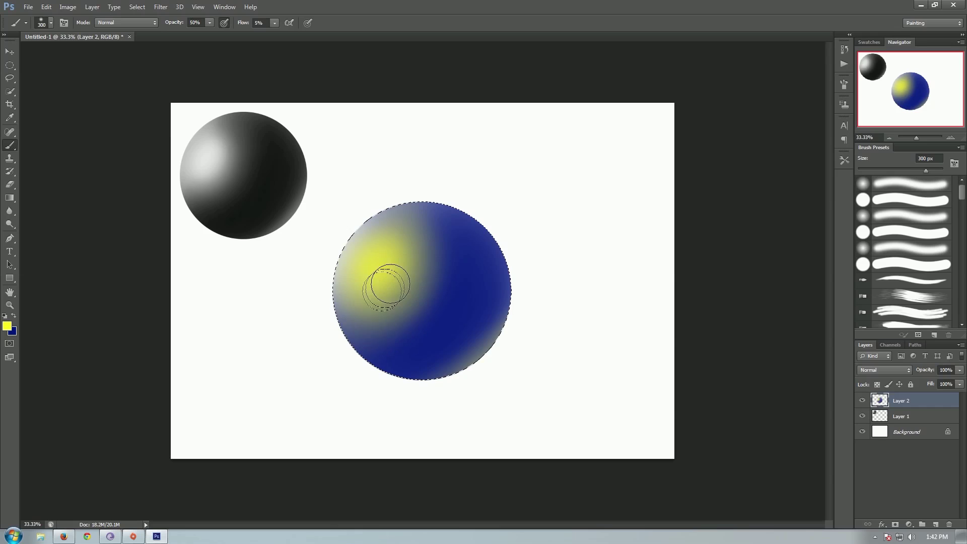
{"action": "mouse_move", "coordinate": [414, 211]}
{"action": "left_mouse_down"}
{"action": "mouse_move", "coordinate": [420, 267]}
{"action": "mouse_move", "coordinate": [436, 225]}
{"action": "mouse_move", "coordinate": [434, 251]}
{"action": "left_mouse_up"}
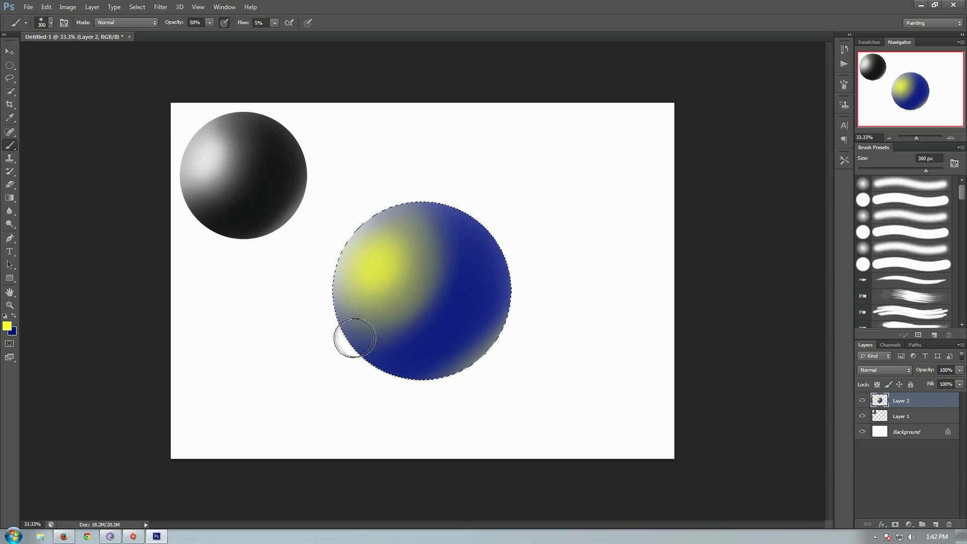
{"action": "key", "text": "x"}
{"action": "mouse_move", "coordinate": [443, 324]}
{"action": "left_mouse_down"}
{"action": "mouse_move", "coordinate": [432, 205]}
{"action": "mouse_move", "coordinate": [418, 215]}
{"action": "mouse_move", "coordinate": [420, 202]}
{"action": "left_mouse_up"}
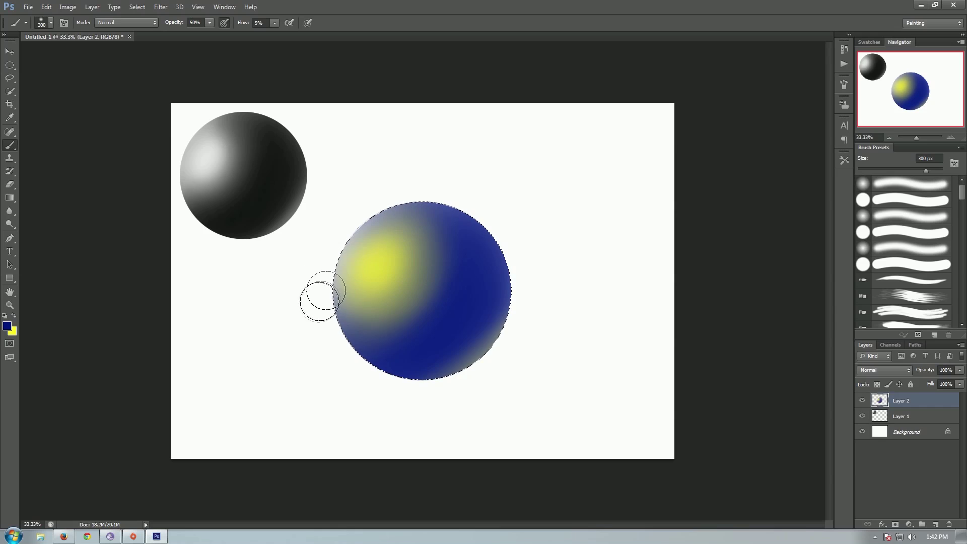
{"action": "mouse_move", "coordinate": [322, 297]}
{"action": "left_mouse_down"}
{"action": "mouse_move", "coordinate": [320, 270]}
{"action": "mouse_move", "coordinate": [306, 312]}
{"action": "mouse_move", "coordinate": [380, 187]}
{"action": "left_mouse_up"}
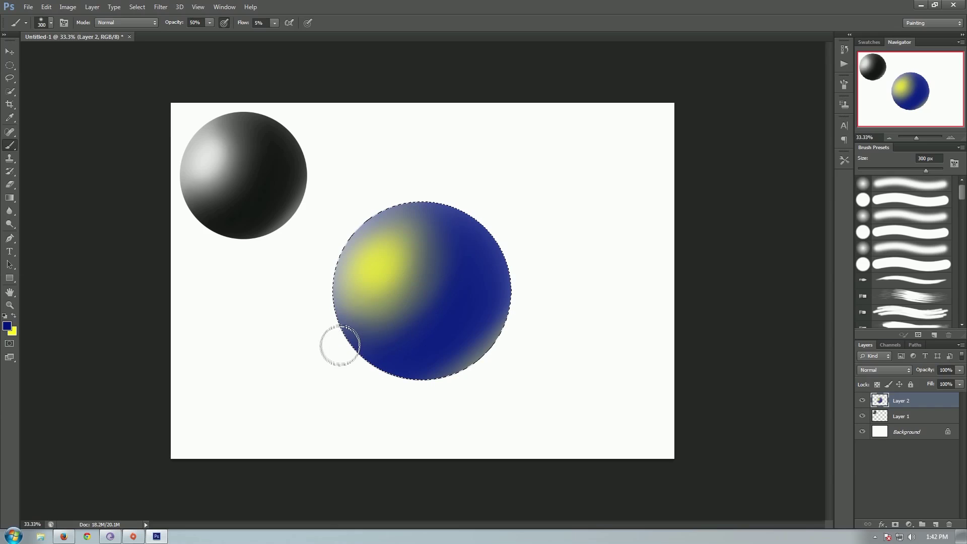
{"action": "mouse_move", "coordinate": [340, 346]}
{"action": "left_mouse_down"}
{"action": "mouse_move", "coordinate": [421, 260]}
{"action": "mouse_move", "coordinate": [413, 305]}
{"action": "mouse_move", "coordinate": [433, 275]}
{"action": "mouse_move", "coordinate": [375, 385]}
{"action": "mouse_move", "coordinate": [415, 325]}
{"action": "mouse_move", "coordinate": [423, 275]}
{"action": "left_mouse_up"}
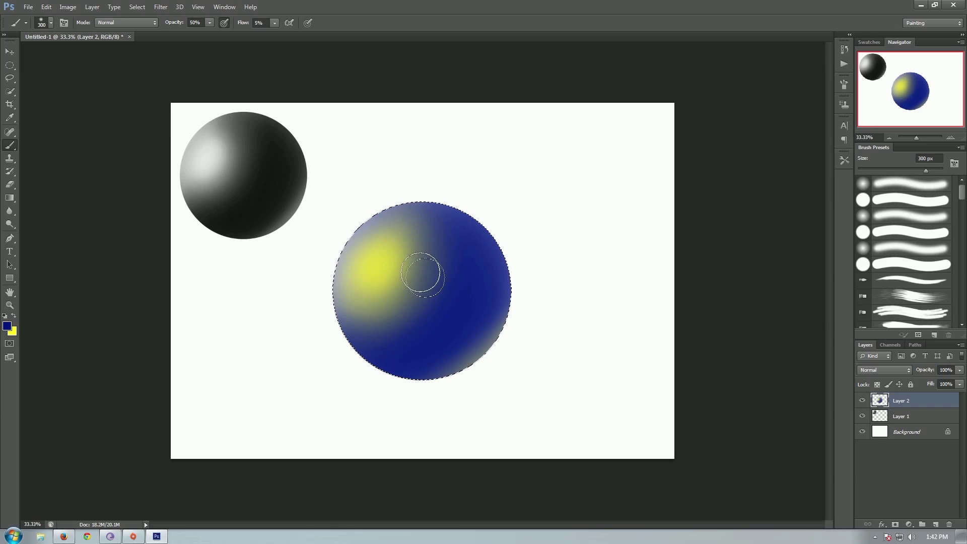
{"action": "key", "text": "bracketright"}
{"action": "key", "text": "bracketright"}
{"action": "key", "text": "bracketright"}
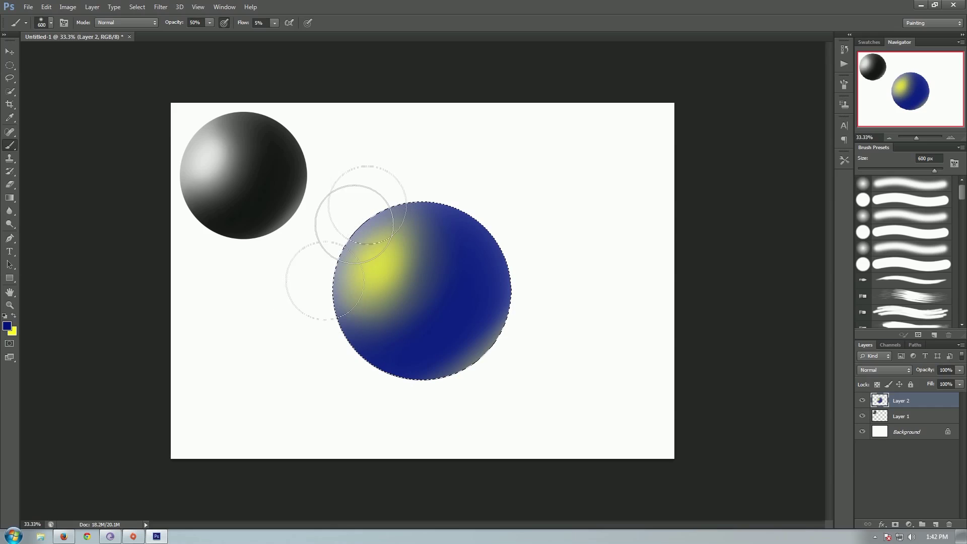
Step: Wash blue over the highlight and lower right with a 600 px, then 400 px brush, and deselect
{"action": "mouse_move", "coordinate": [354, 225]}
{"action": "left_mouse_down"}
{"action": "mouse_move", "coordinate": [313, 283]}
{"action": "mouse_move", "coordinate": [368, 376]}
{"action": "mouse_move", "coordinate": [463, 297]}
{"action": "mouse_move", "coordinate": [308, 334]}
{"action": "mouse_move", "coordinate": [345, 318]}
{"action": "mouse_move", "coordinate": [424, 315]}
{"action": "mouse_move", "coordinate": [316, 348]}
{"action": "mouse_move", "coordinate": [334, 310]}
{"action": "mouse_move", "coordinate": [317, 313]}
{"action": "mouse_move", "coordinate": [443, 217]}
{"action": "mouse_move", "coordinate": [454, 281]}
{"action": "mouse_move", "coordinate": [378, 384]}
{"action": "mouse_move", "coordinate": [421, 343]}
{"action": "mouse_move", "coordinate": [446, 346]}
{"action": "mouse_move", "coordinate": [410, 395]}
{"action": "mouse_move", "coordinate": [451, 329]}
{"action": "mouse_move", "coordinate": [423, 328]}
{"action": "mouse_move", "coordinate": [426, 250]}
{"action": "left_mouse_up"}
{"action": "mouse_move", "coordinate": [424, 217]}
{"action": "left_mouse_down"}
{"action": "mouse_move", "coordinate": [410, 216]}
{"action": "mouse_move", "coordinate": [400, 233]}
{"action": "mouse_move", "coordinate": [464, 335]}
{"action": "left_mouse_up"}
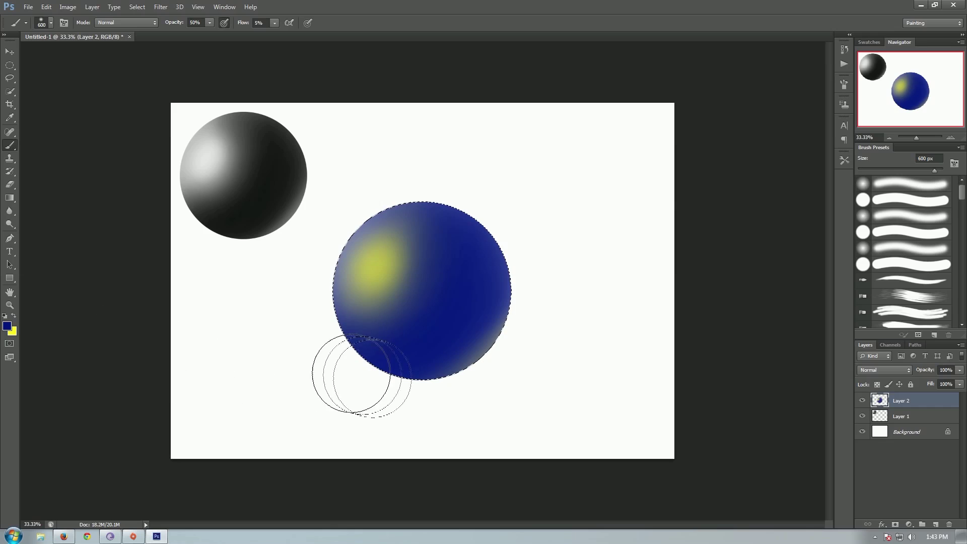
{"action": "key", "text": "bracketleft"}
{"action": "key", "text": "bracketleft"}
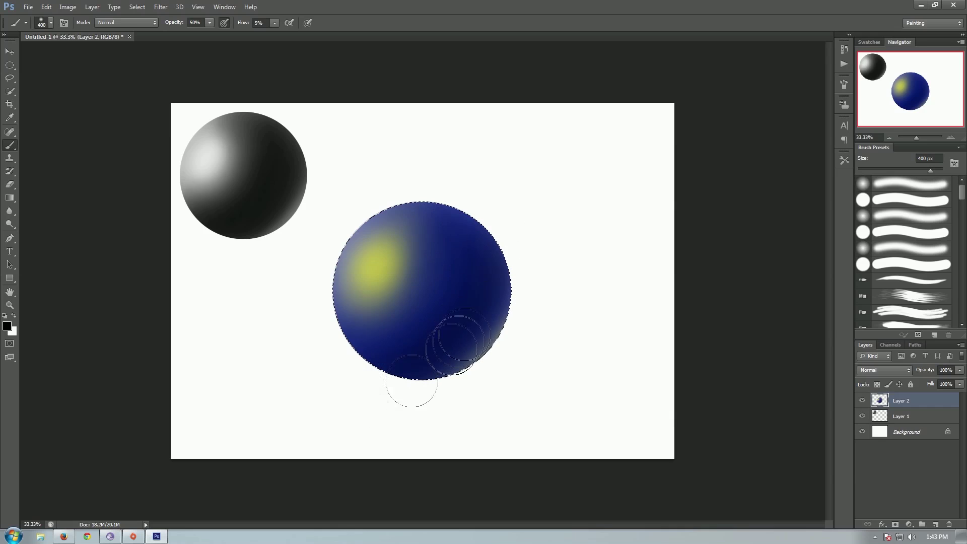
{"action": "key", "text": "ctrl+d"}
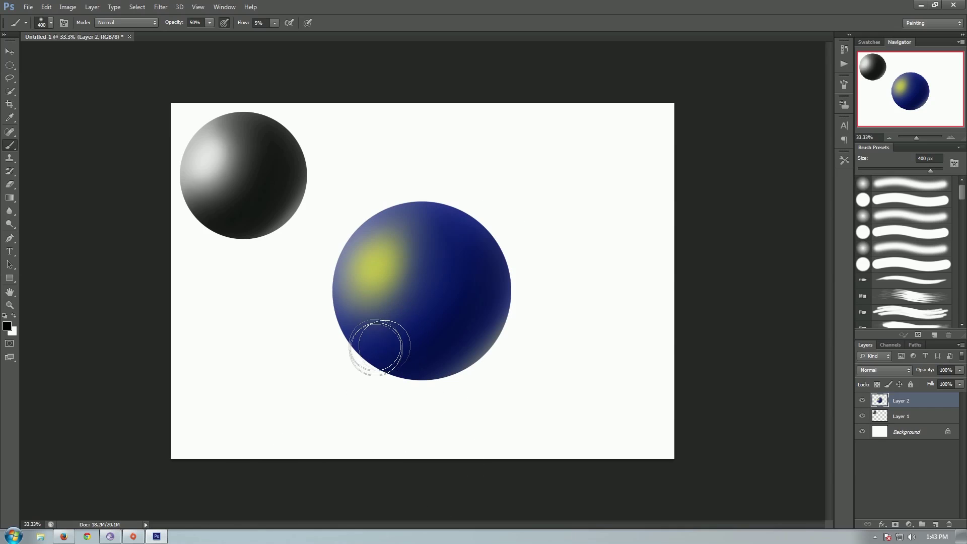
{"action": "left_click", "coordinate": [10, 51]}
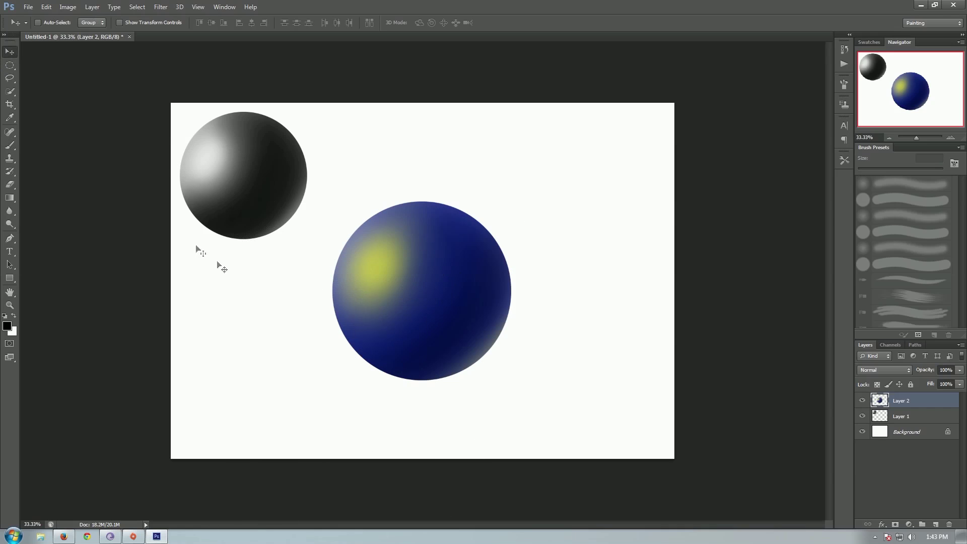
Step: Scale the blue sphere to about 58% and move it to the top-right corner
{"action": "key", "text": "ctrl+t"}
{"action": "left_click_drag", "start_coordinate": [334, 377], "coordinate": [407, 306]}
{"action": "left_click_drag", "start_coordinate": [472, 289], "coordinate": [619, 199]}
{"action": "key", "text": "Return"}
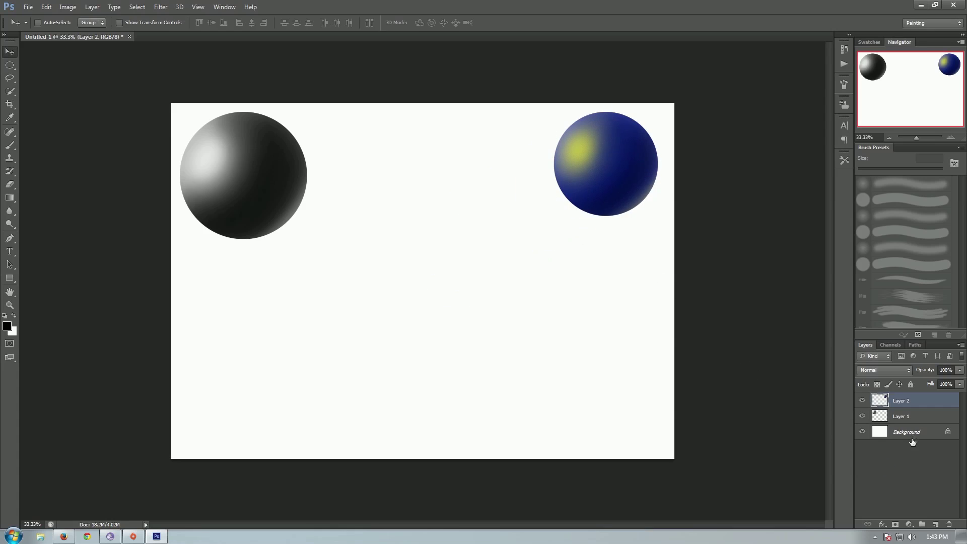
Step: Scale the grey sphere on Layer 1 down to about 80%
{"action": "left_click", "coordinate": [905, 417]}
{"action": "key", "text": "ctrl+t"}
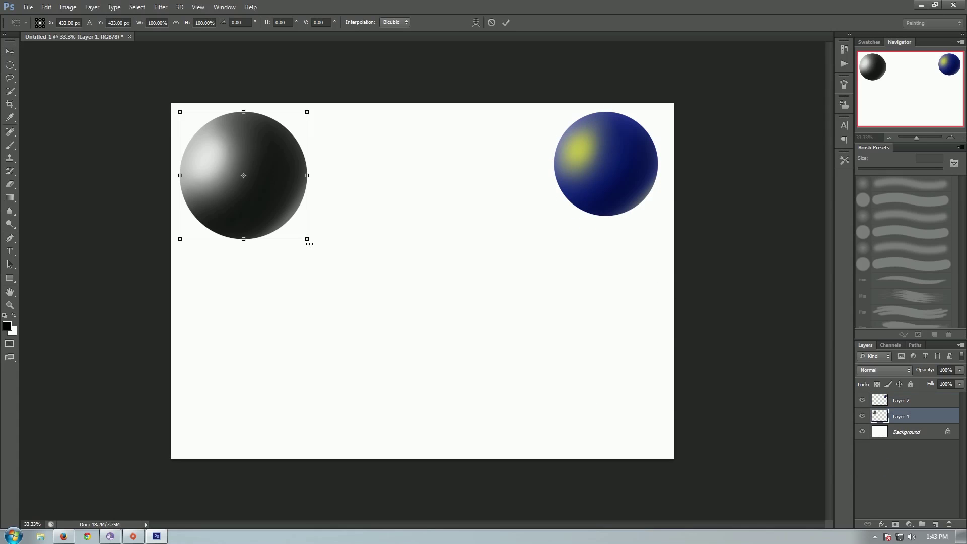
{"action": "left_click_drag", "start_coordinate": [308, 238], "coordinate": [282, 215]}
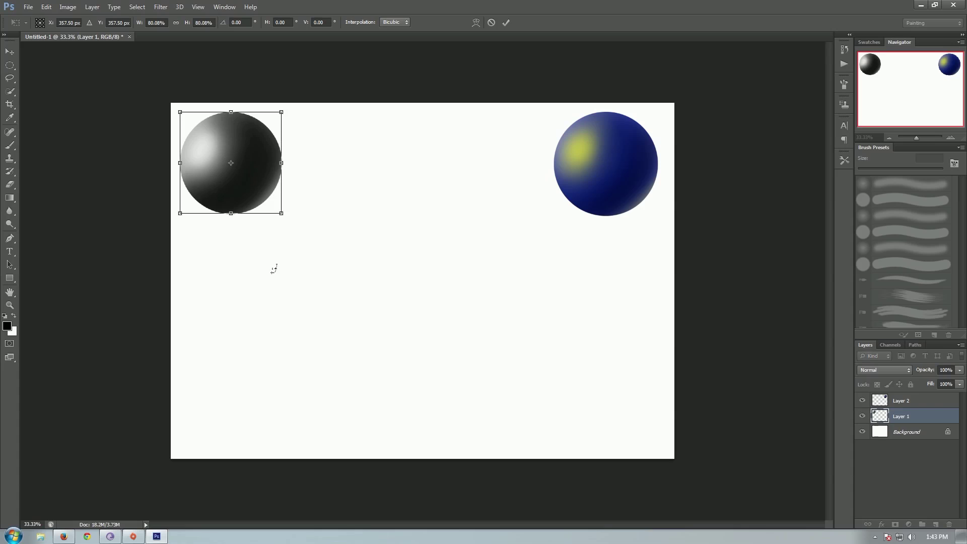
{"action": "key", "text": "Return"}
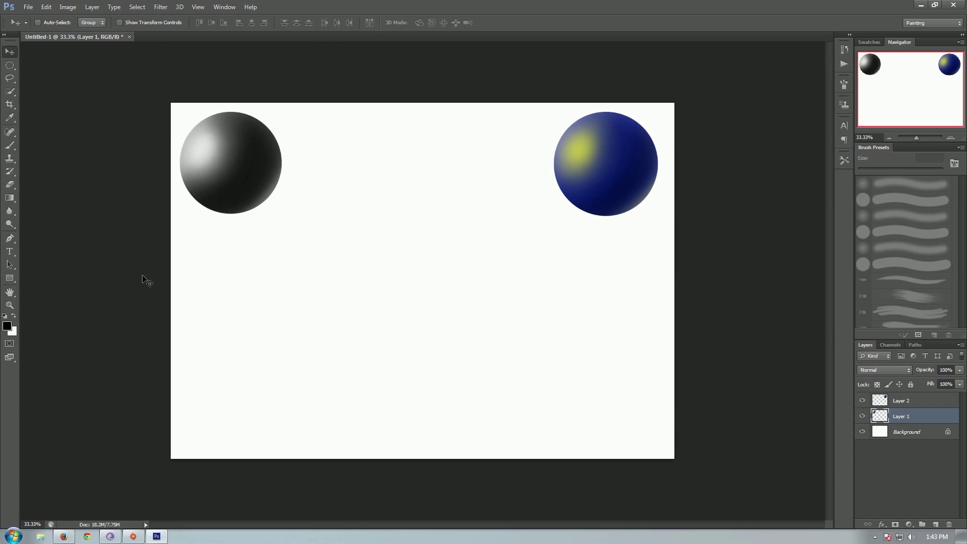
Step: Cycle through the brush tool group with Shift+B to reach the Mixer Brush Tool
{"action": "left_click", "coordinate": [15, 145]}
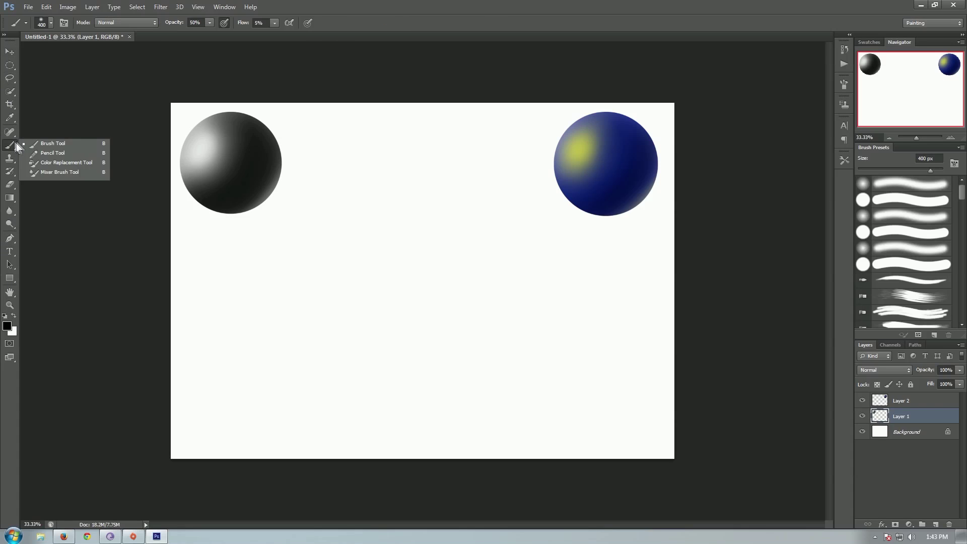
{"action": "left_click", "coordinate": [68, 173]}
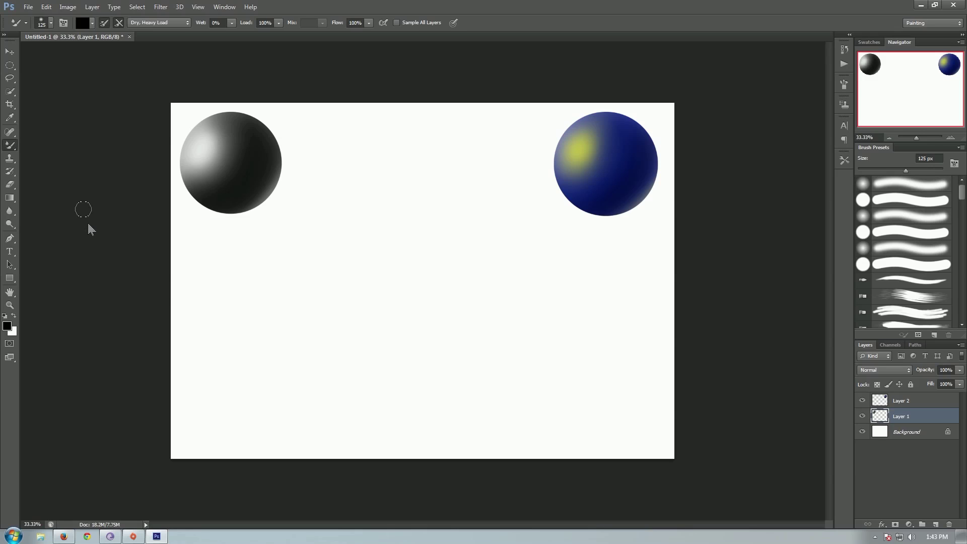
{"action": "right_click", "coordinate": [65, 203]}
{"action": "left_click", "coordinate": [20, 151]}
{"action": "right_click", "coordinate": [11, 147]}
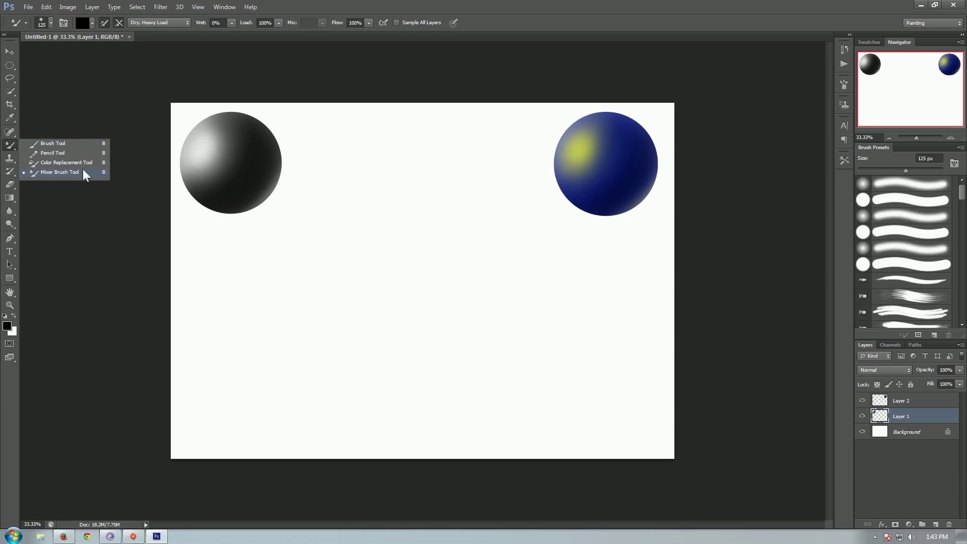
{"action": "left_click", "coordinate": [93, 145]}
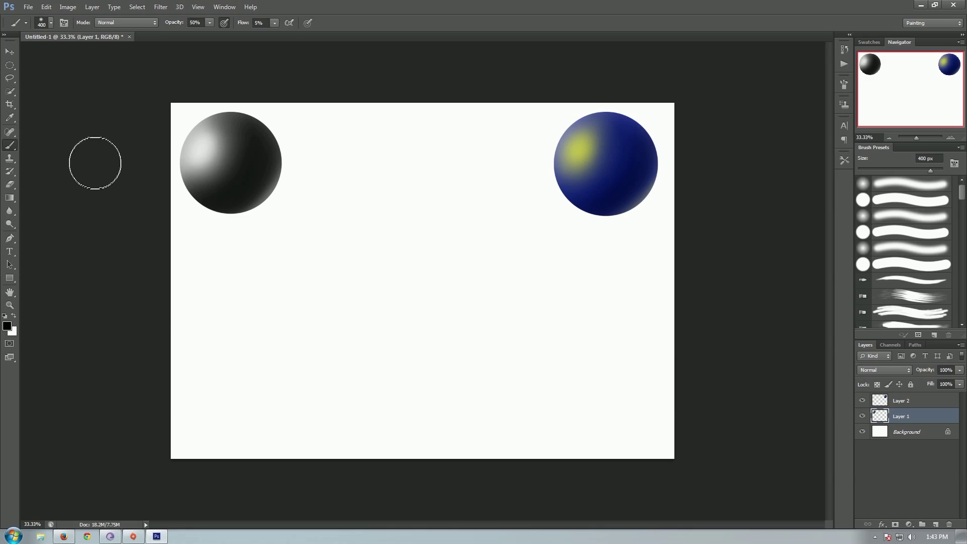
{"action": "key", "text": "shift+b"}
{"action": "key", "text": "shift+b"}
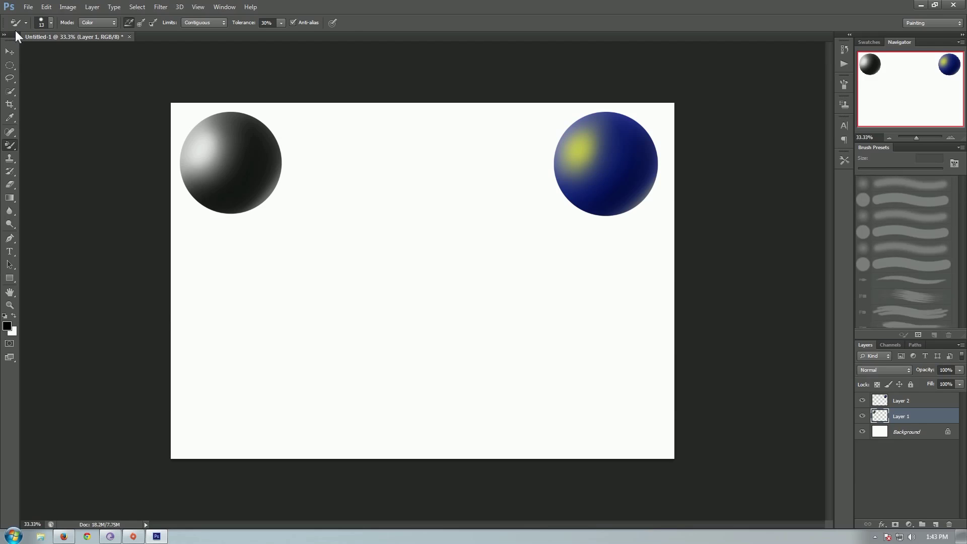
{"action": "key", "text": "shift+b"}
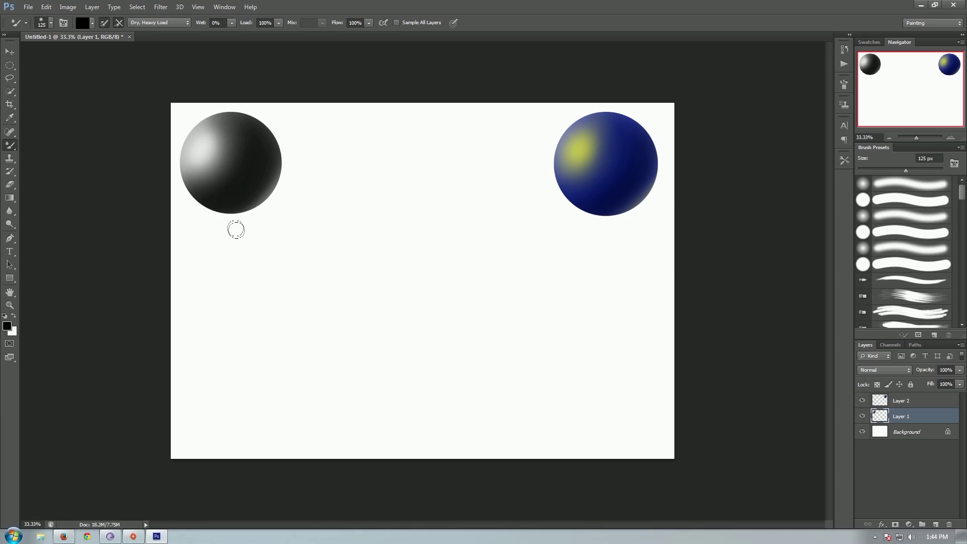
Step: Enlarge the Mixer Brush through 700 px to 900 px to cover the grey sphere
{"action": "key", "text": "bracketright"}
{"action": "key", "text": "bracketright"}
{"action": "key", "text": "bracketright"}
{"action": "key", "text": "bracketright"}
{"action": "key", "text": "bracketright"}
{"action": "key", "text": "bracketright"}
{"action": "key", "text": "bracketright"}
{"action": "key", "text": "bracketright"}
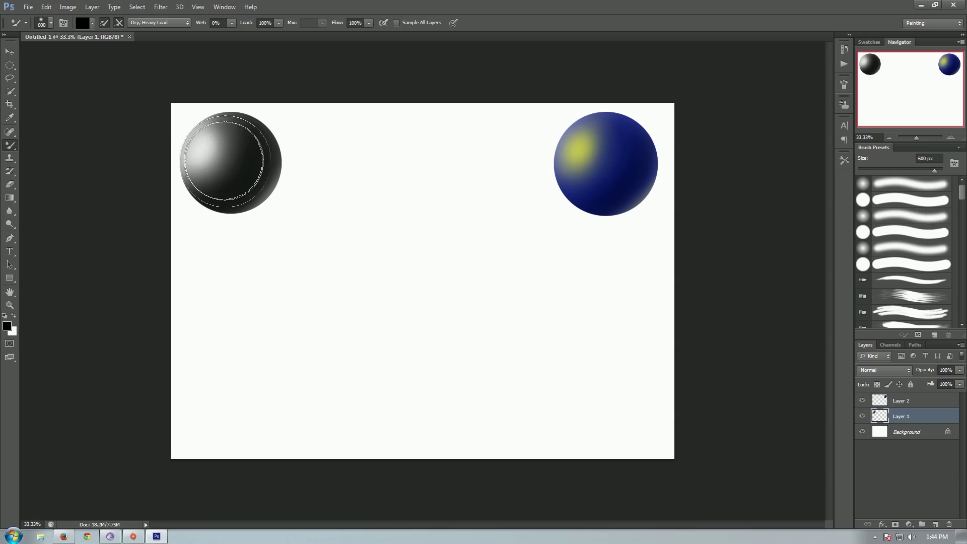
{"action": "key", "text": "bracketright"}
{"action": "key", "text": "bracketright"}
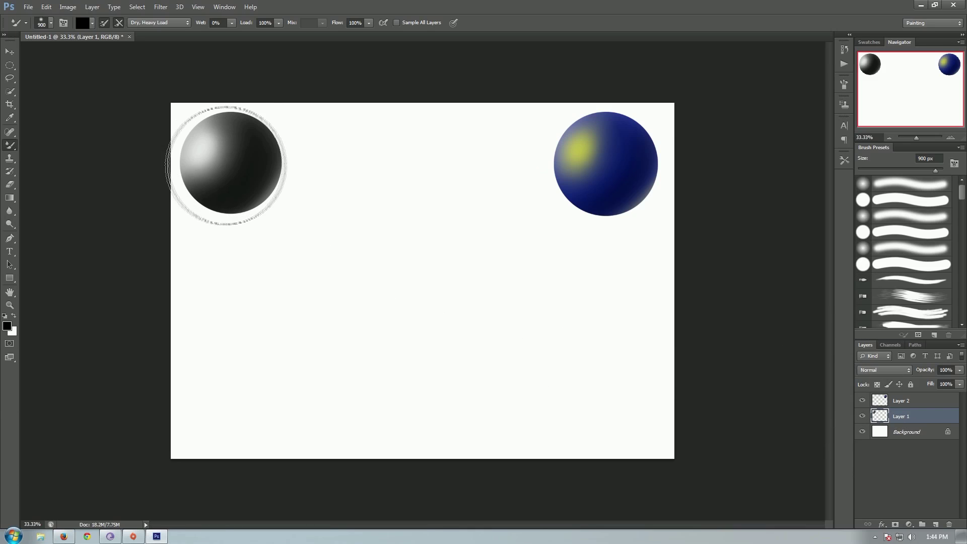
{"action": "key", "text": "Caps_Lock"}
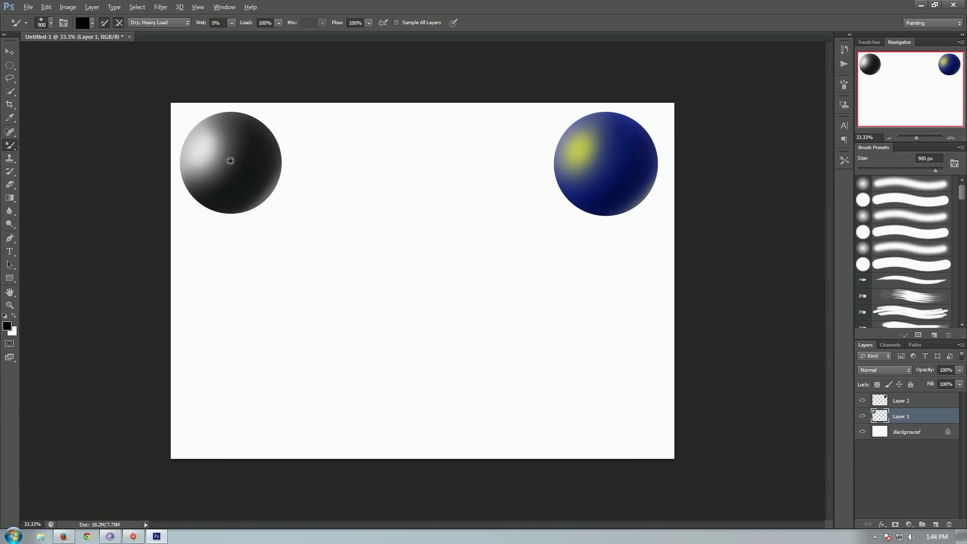
{"action": "key", "text": "Caps_Lock"}
{"action": "key", "text": "bracketleft"}
{"action": "key", "text": "bracketleft"}
{"action": "key", "text": "bracketleft"}
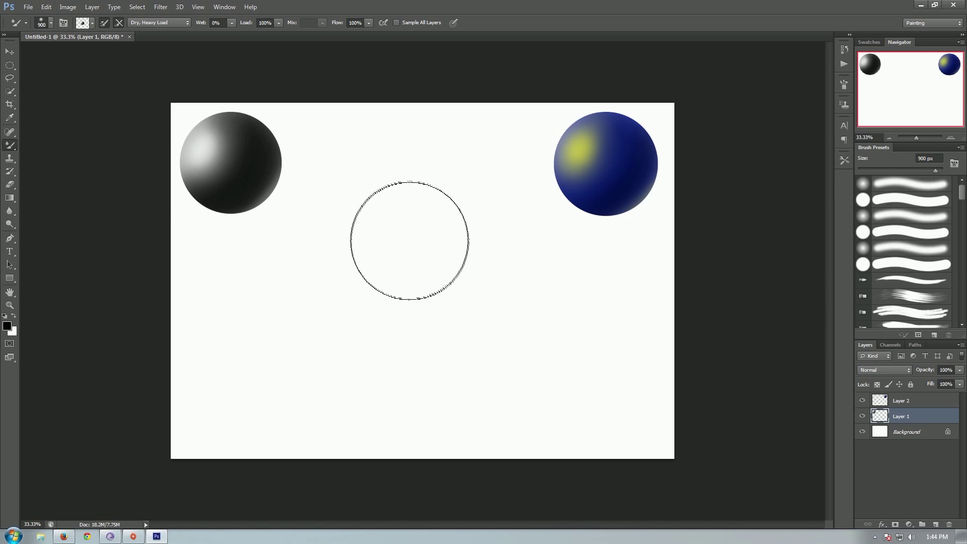
{"action": "key", "text": "bracketleft"}
{"action": "key", "text": "bracketleft"}
{"action": "key", "text": "bracketleft"}
{"action": "key", "text": "bracketleft"}
{"action": "key", "text": "bracketleft"}
{"action": "key", "text": "bracketleft"}
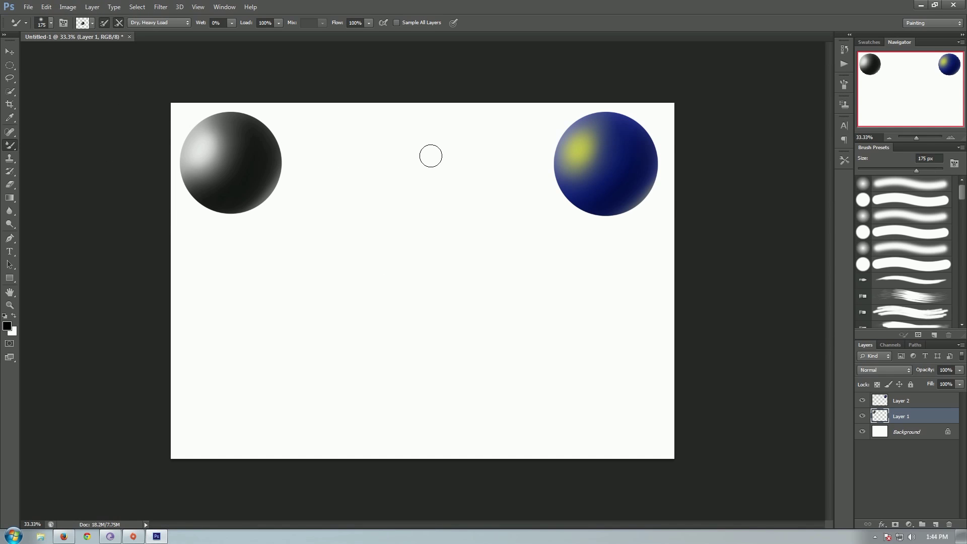
{"action": "left_click", "coordinate": [182, 23]}
{"action": "left_click", "coordinate": [170, 64]}
{"action": "left_click", "coordinate": [844, 85]}
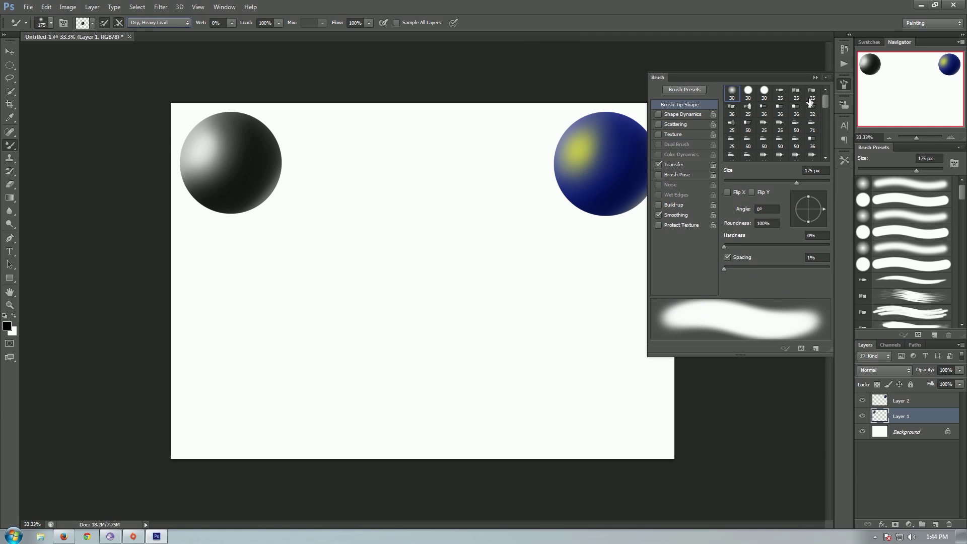
{"action": "left_click", "coordinate": [815, 78]}
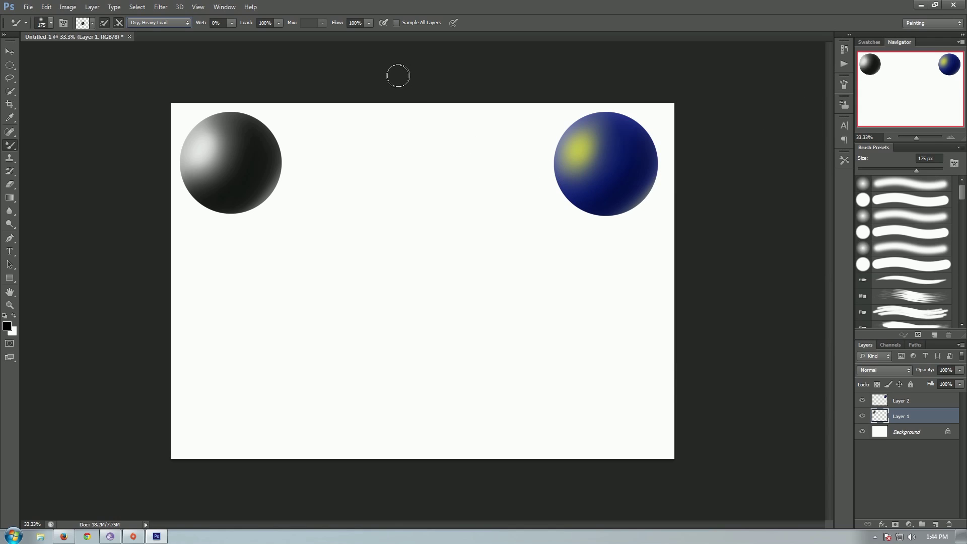
Step: Paint a vertical grey tube down the middle and a crossed loop across the lower left
{"action": "mouse_move", "coordinate": [419, 87]}
{"action": "left_mouse_down"}
{"action": "mouse_move", "coordinate": [417, 255]}
{"action": "mouse_move", "coordinate": [395, 467]}
{"action": "left_mouse_up"}
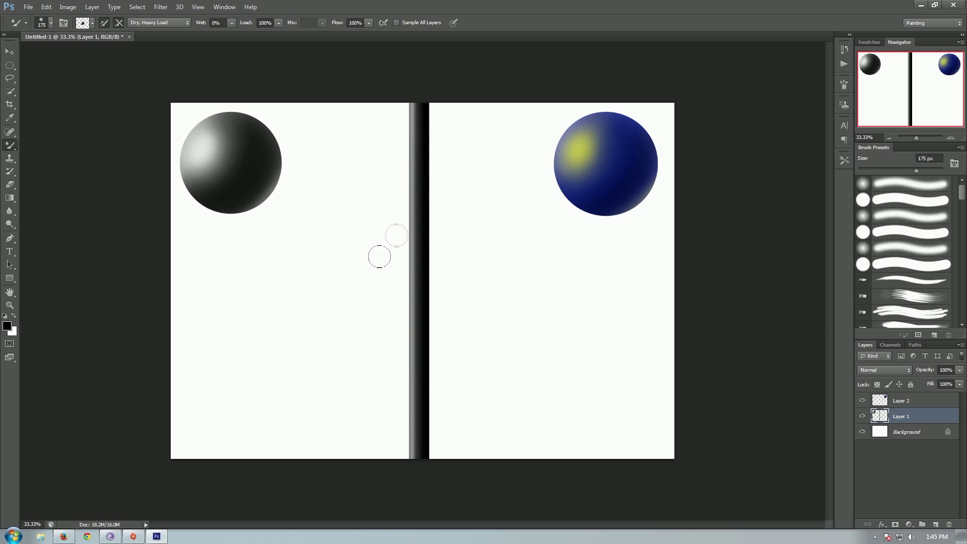
{"action": "mouse_move", "coordinate": [172, 338]}
{"action": "left_mouse_down"}
{"action": "mouse_move", "coordinate": [209, 320]}
{"action": "mouse_move", "coordinate": [267, 345]}
{"action": "mouse_move", "coordinate": [274, 290]}
{"action": "mouse_move", "coordinate": [307, 279]}
{"action": "mouse_move", "coordinate": [337, 343]}
{"action": "mouse_move", "coordinate": [339, 370]}
{"action": "mouse_move", "coordinate": [322, 393]}
{"action": "mouse_move", "coordinate": [295, 393]}
{"action": "mouse_move", "coordinate": [269, 363]}
{"action": "mouse_move", "coordinate": [263, 314]}
{"action": "mouse_move", "coordinate": [293, 257]}
{"action": "mouse_move", "coordinate": [340, 277]}
{"action": "left_mouse_up"}
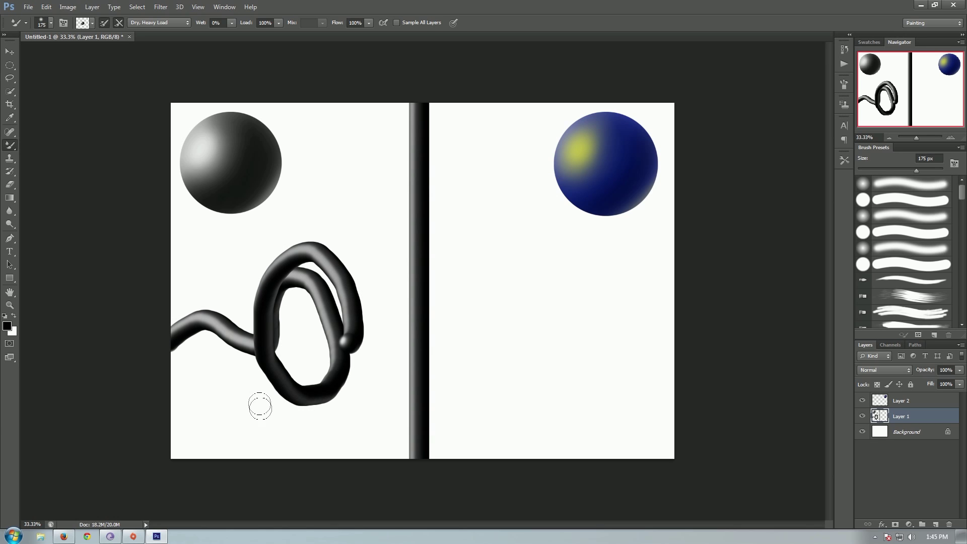
{"action": "left_click_drag", "start_coordinate": [351, 231], "coordinate": [278, 318]}
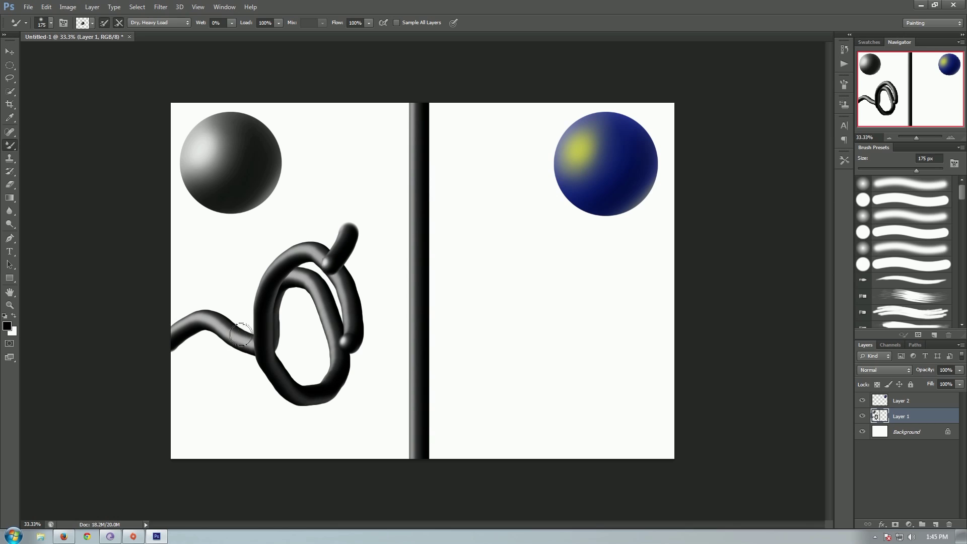
{"action": "left_click_drag", "start_coordinate": [295, 235], "coordinate": [333, 288]}
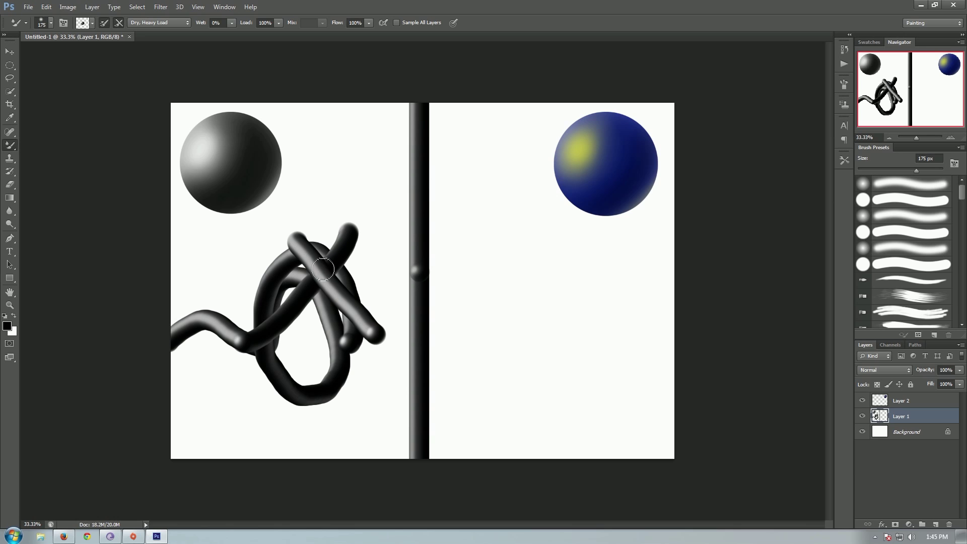
Step: Add tubes rising to the canvas top, hooked strokes at the lower left, and one from the left edge
{"action": "left_click_drag", "start_coordinate": [321, 272], "coordinate": [325, 175]}
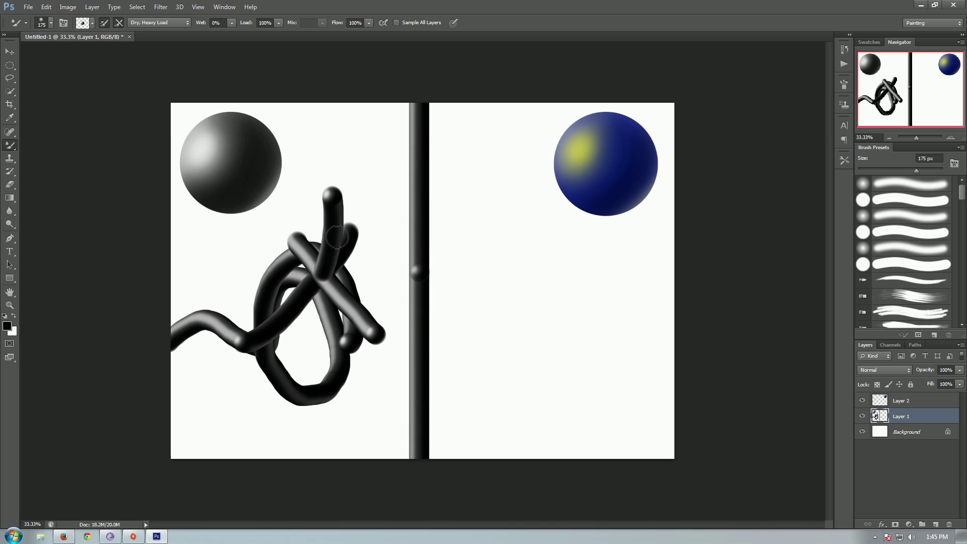
{"action": "mouse_move", "coordinate": [335, 231]}
{"action": "left_mouse_down"}
{"action": "mouse_move", "coordinate": [364, 192]}
{"action": "mouse_move", "coordinate": [358, 155]}
{"action": "left_mouse_up"}
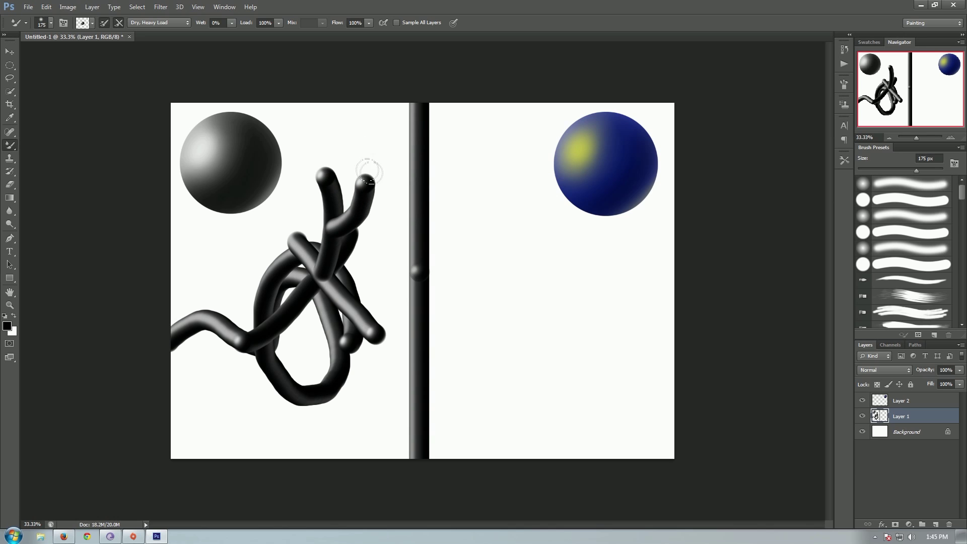
{"action": "mouse_move", "coordinate": [358, 193]}
{"action": "left_mouse_down"}
{"action": "mouse_move", "coordinate": [378, 160]}
{"action": "mouse_move", "coordinate": [380, 111]}
{"action": "mouse_move", "coordinate": [369, 97]}
{"action": "mouse_move", "coordinate": [374, 148]}
{"action": "left_mouse_up"}
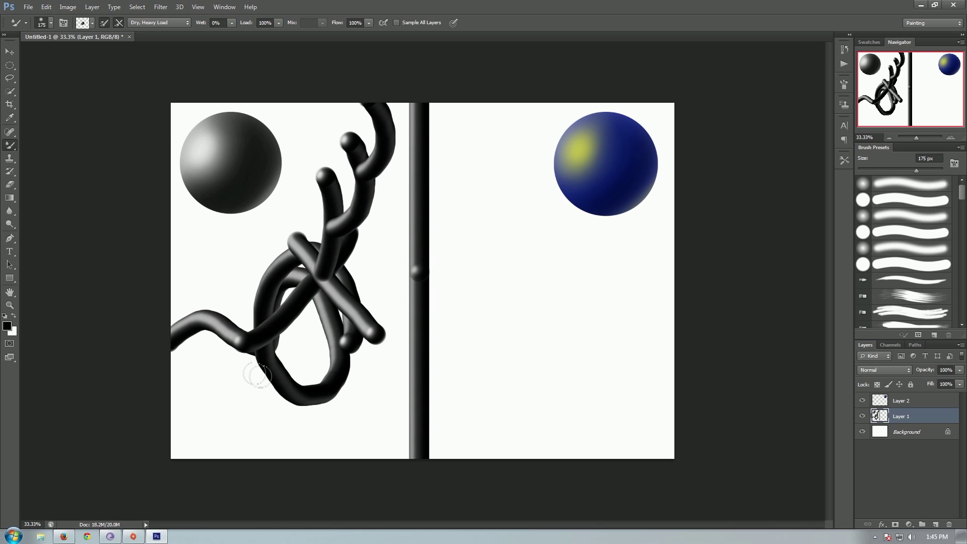
{"action": "left_click_drag", "start_coordinate": [187, 371], "coordinate": [230, 411]}
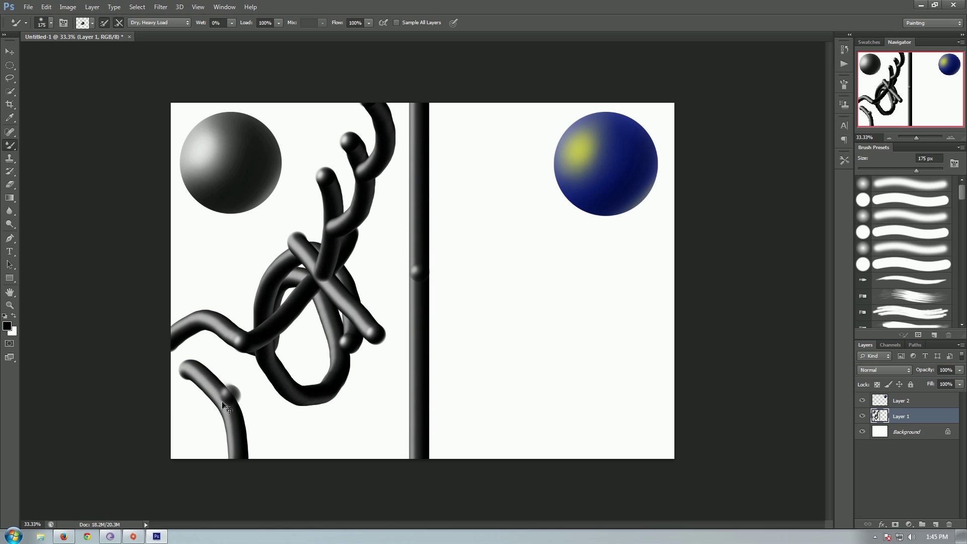
{"action": "left_click_drag", "start_coordinate": [229, 393], "coordinate": [199, 353]}
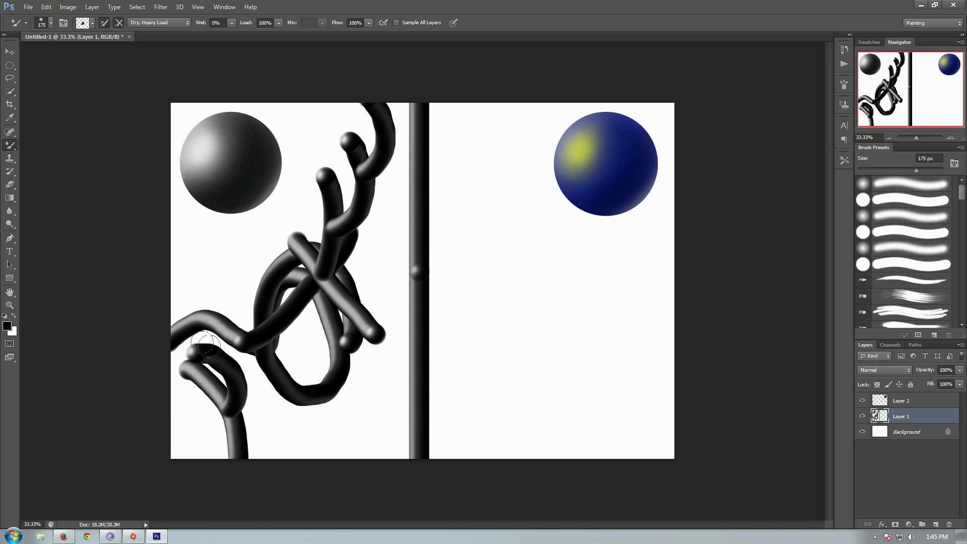
{"action": "mouse_move", "coordinate": [161, 281]}
{"action": "left_mouse_down"}
{"action": "mouse_move", "coordinate": [212, 254]}
{"action": "mouse_move", "coordinate": [250, 306]}
{"action": "left_mouse_up"}
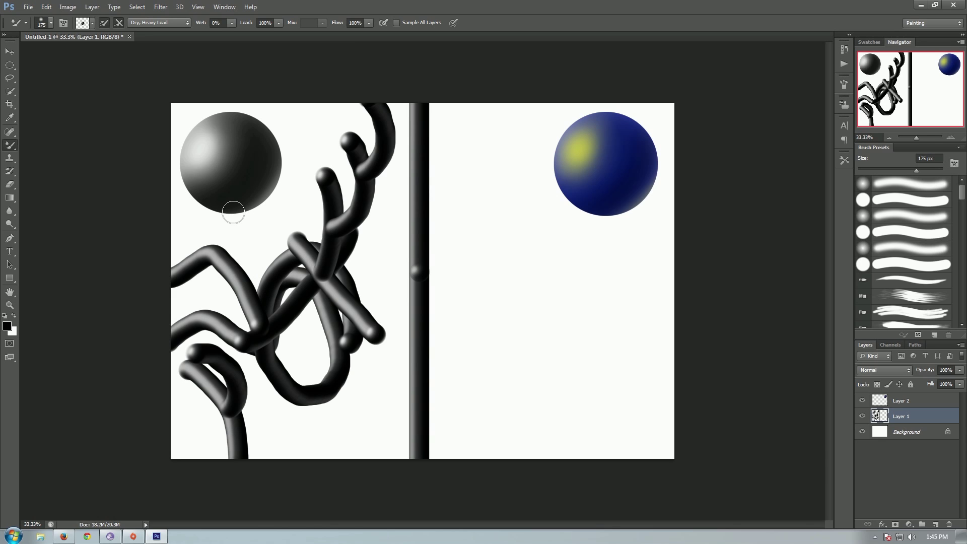
Step: Delete the grey tubes outside an elliptical selection around the grey sphere, then deselect
{"action": "key", "text": "m"}
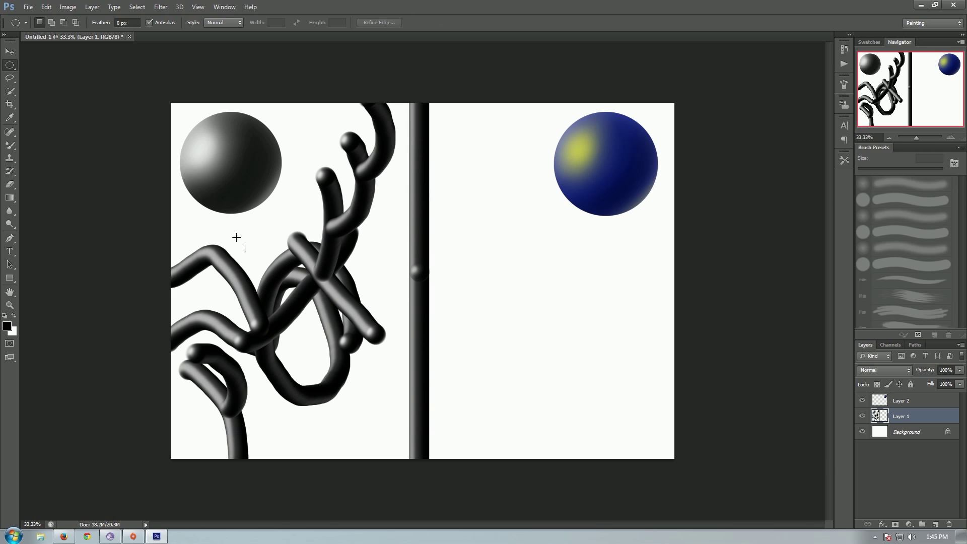
{"action": "left_click_drag", "start_coordinate": [172, 117], "coordinate": [288, 222]}
{"action": "key", "text": "Delete"}
{"action": "key", "text": "ctrl+d"}
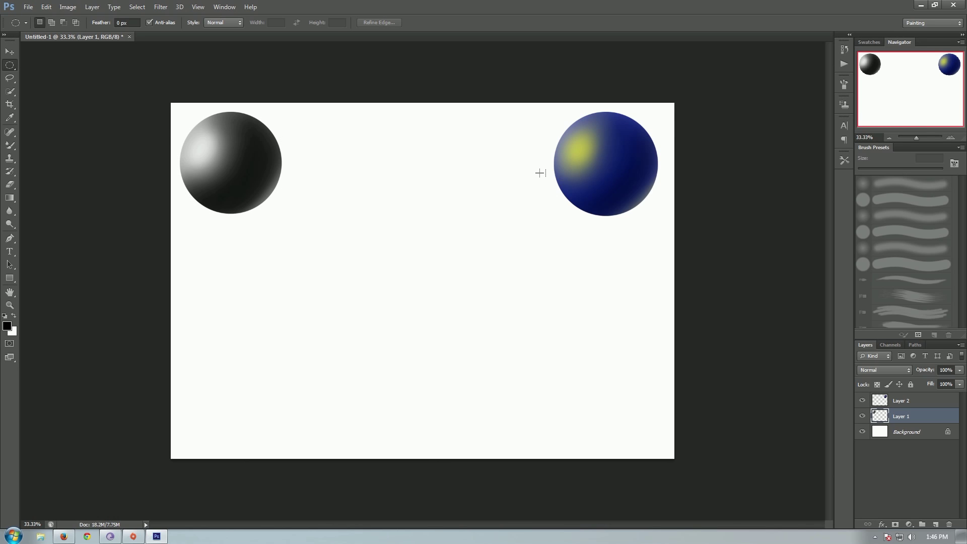
Step: On Layer 2, load the Mixer Brush from the blue sphere, then shrink it to 150 px
{"action": "left_click", "coordinate": [907, 401]}
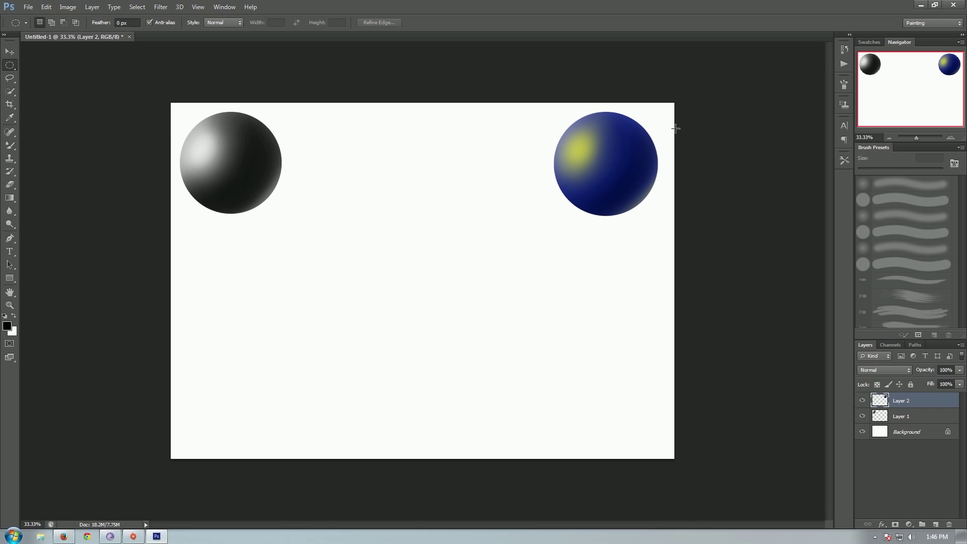
{"action": "key", "text": "b"}
{"action": "key", "text": "bracketright"}
{"action": "key", "text": "bracketright"}
{"action": "key", "text": "bracketright"}
{"action": "key", "text": "bracketright"}
{"action": "key", "text": "bracketright"}
{"action": "key", "text": "bracketright"}
{"action": "key", "text": "bracketright"}
{"action": "key", "text": "bracketright"}
{"action": "key", "text": "bracketright"}
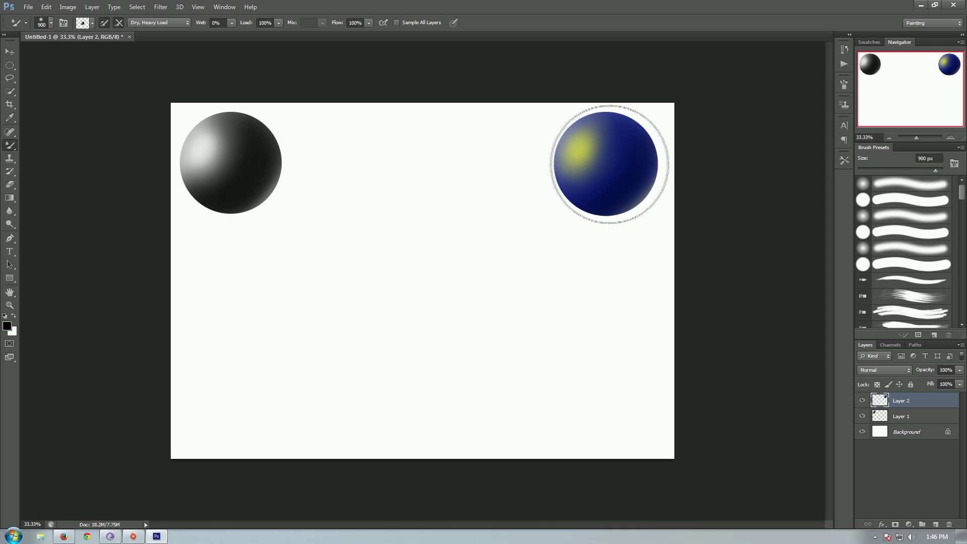
{"action": "key", "text": "alt"}
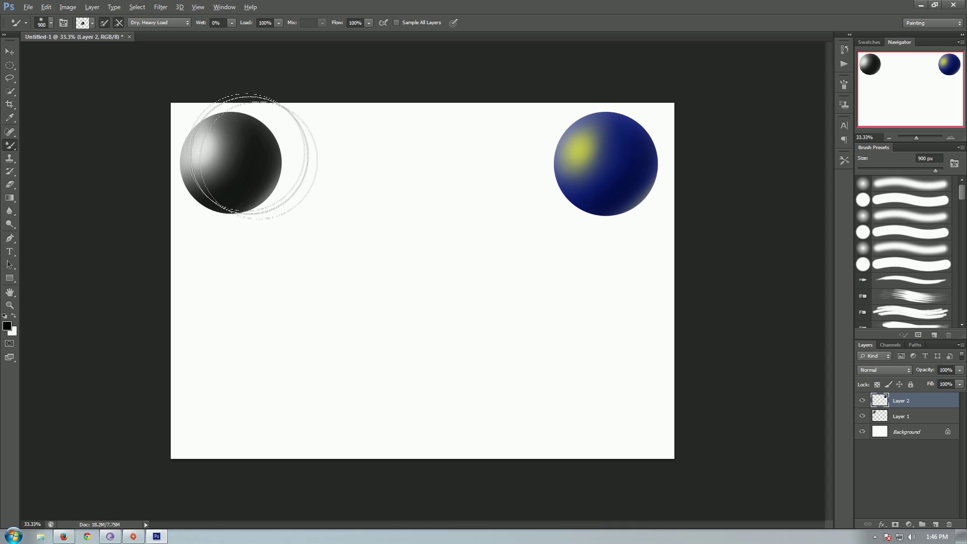
{"action": "key", "text": "bracketleft"}
{"action": "key", "text": "bracketleft"}
{"action": "key", "text": "bracketleft"}
{"action": "key", "text": "bracketleft"}
{"action": "key", "text": "bracketleft"}
{"action": "key", "text": "bracketleft"}
{"action": "key", "text": "bracketleft"}
{"action": "key", "text": "bracketleft"}
{"action": "key", "text": "bracketleft"}
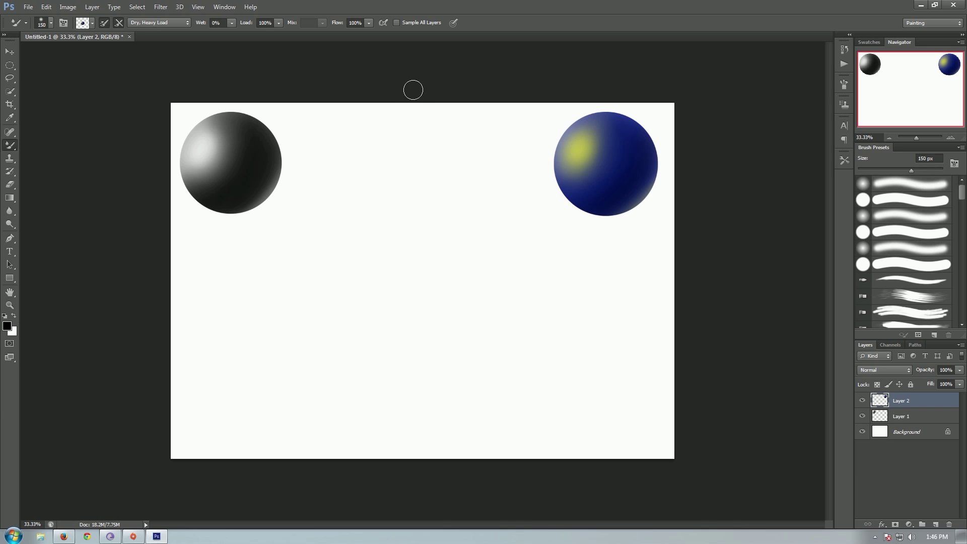
Step: Paint a vertical blue tube down the centre and a looping, crossed blue knot below the sphere
{"action": "left_click_drag", "start_coordinate": [413, 90], "coordinate": [415, 446]}
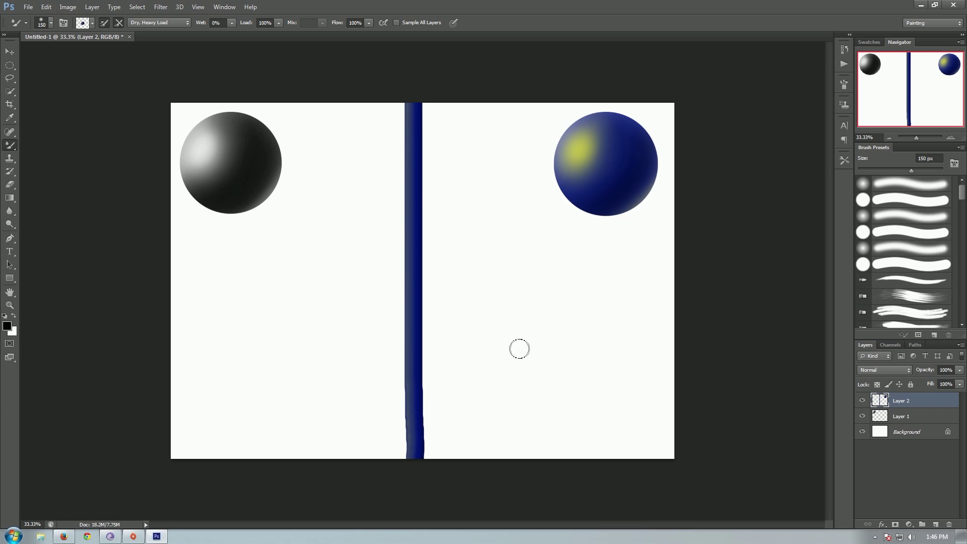
{"action": "mouse_move", "coordinate": [486, 348]}
{"action": "left_mouse_down"}
{"action": "mouse_move", "coordinate": [503, 309]}
{"action": "mouse_move", "coordinate": [544, 326]}
{"action": "mouse_move", "coordinate": [554, 346]}
{"action": "mouse_move", "coordinate": [546, 304]}
{"action": "left_mouse_up"}
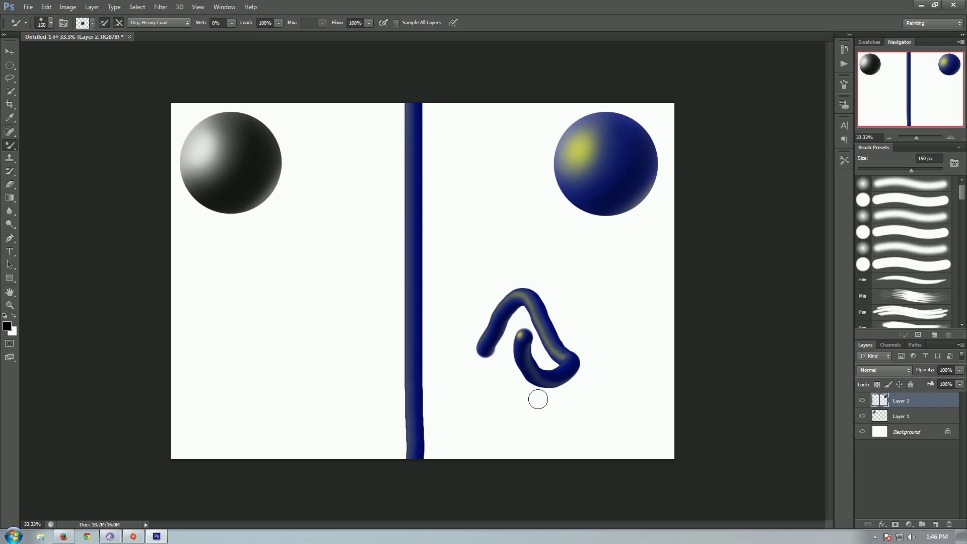
{"action": "mouse_move", "coordinate": [496, 336]}
{"action": "left_mouse_down"}
{"action": "mouse_move", "coordinate": [585, 276]}
{"action": "mouse_move", "coordinate": [607, 347]}
{"action": "mouse_move", "coordinate": [551, 398]}
{"action": "left_mouse_up"}
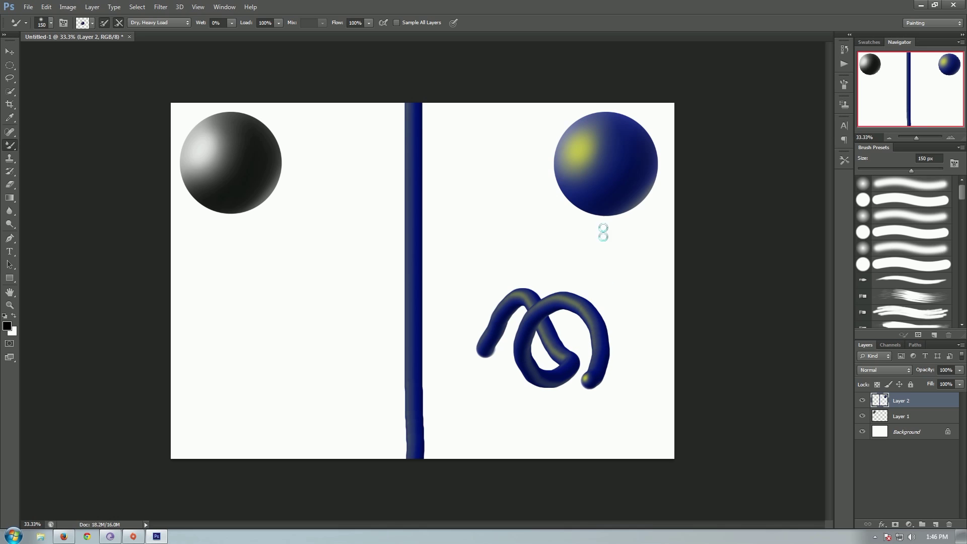
{"action": "mouse_move", "coordinate": [605, 193]}
{"action": "left_mouse_down"}
{"action": "mouse_move", "coordinate": [538, 136]}
{"action": "mouse_move", "coordinate": [445, 401]}
{"action": "mouse_move", "coordinate": [536, 293]}
{"action": "mouse_move", "coordinate": [589, 278]}
{"action": "mouse_move", "coordinate": [597, 294]}
{"action": "left_mouse_up"}
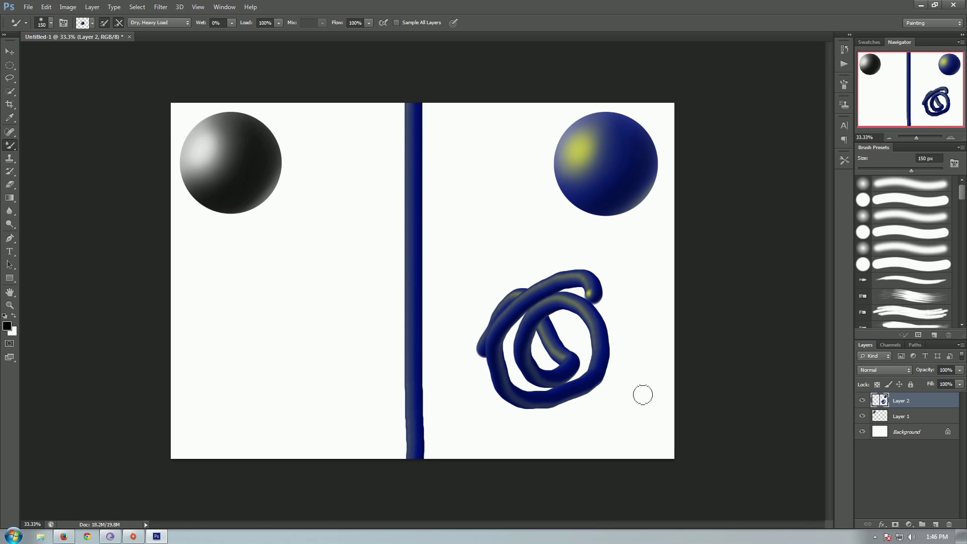
{"action": "mouse_move", "coordinate": [636, 400]}
{"action": "left_mouse_down"}
{"action": "mouse_move", "coordinate": [520, 325]}
{"action": "mouse_move", "coordinate": [506, 293]}
{"action": "mouse_move", "coordinate": [514, 272]}
{"action": "left_mouse_up"}
{"action": "mouse_move", "coordinate": [624, 284]}
{"action": "left_mouse_down"}
{"action": "mouse_move", "coordinate": [607, 315]}
{"action": "mouse_move", "coordinate": [514, 403]}
{"action": "mouse_move", "coordinate": [476, 422]}
{"action": "left_mouse_up"}
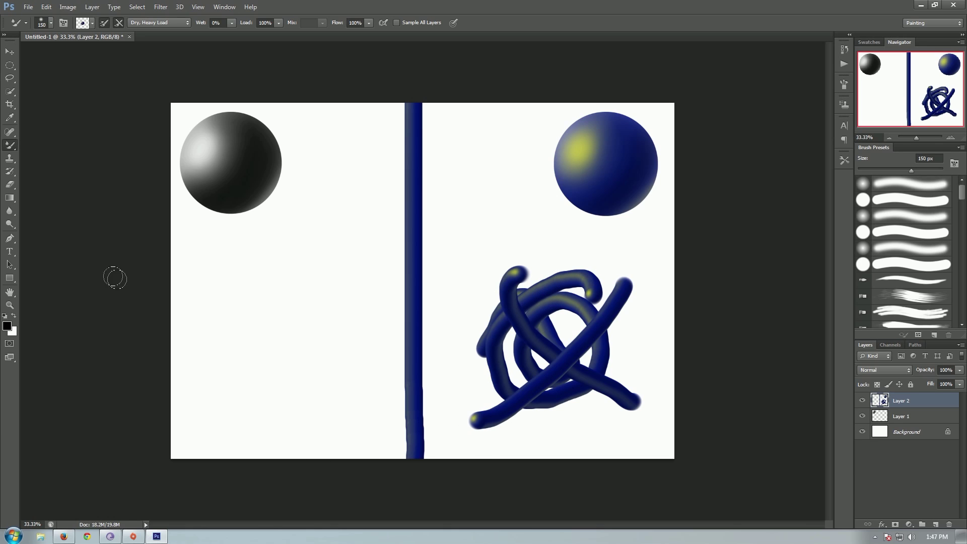
Step: Delete the blue tubes outside an inverted elliptical selection around the blue sphere, then deselect
{"action": "left_click", "coordinate": [9, 65]}
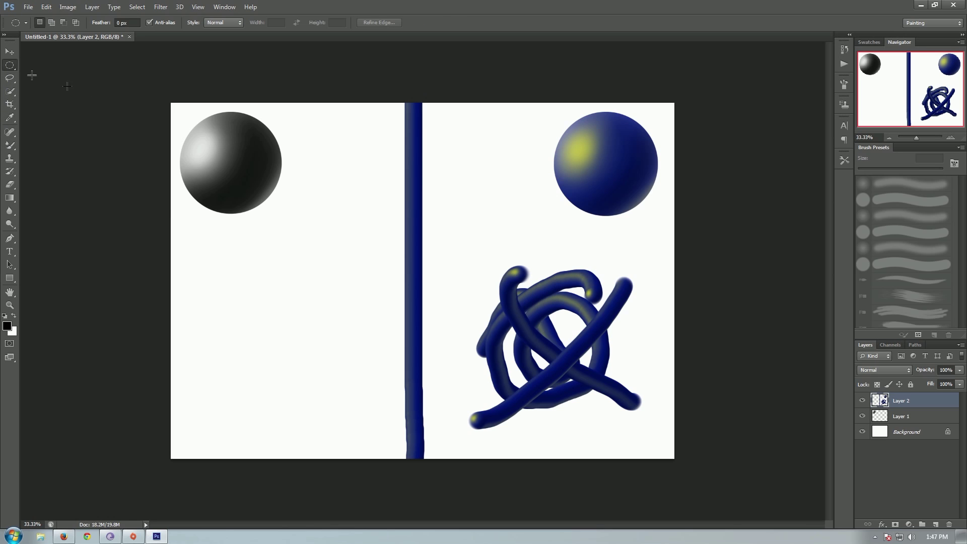
{"action": "left_click_drag", "start_coordinate": [536, 110], "coordinate": [669, 227]}
{"action": "key", "text": "ctrl+shift+i"}
{"action": "key", "text": "Delete"}
{"action": "key", "text": "ctrl+d"}
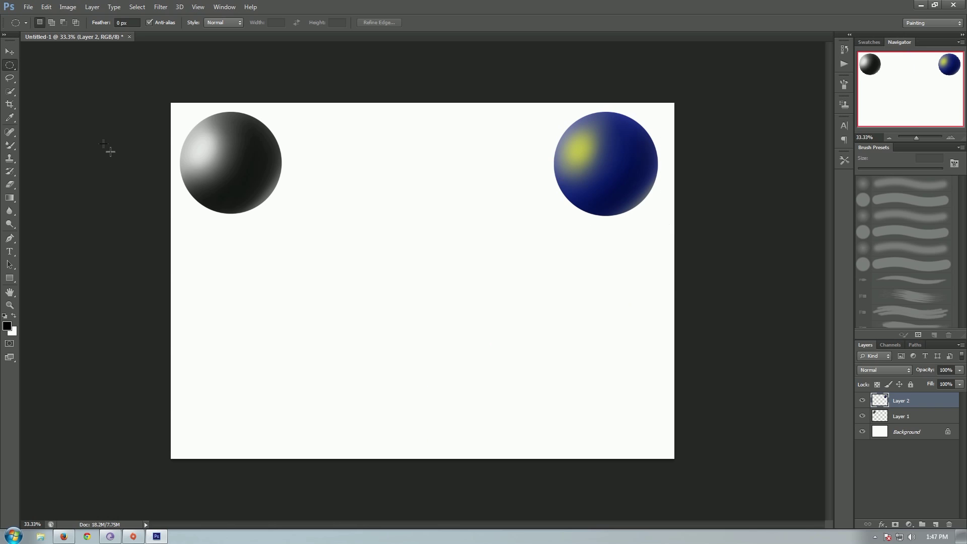
Step: Nudge the blue sphere with the Move tool and drag it back into place
{"action": "left_click", "coordinate": [9, 52]}
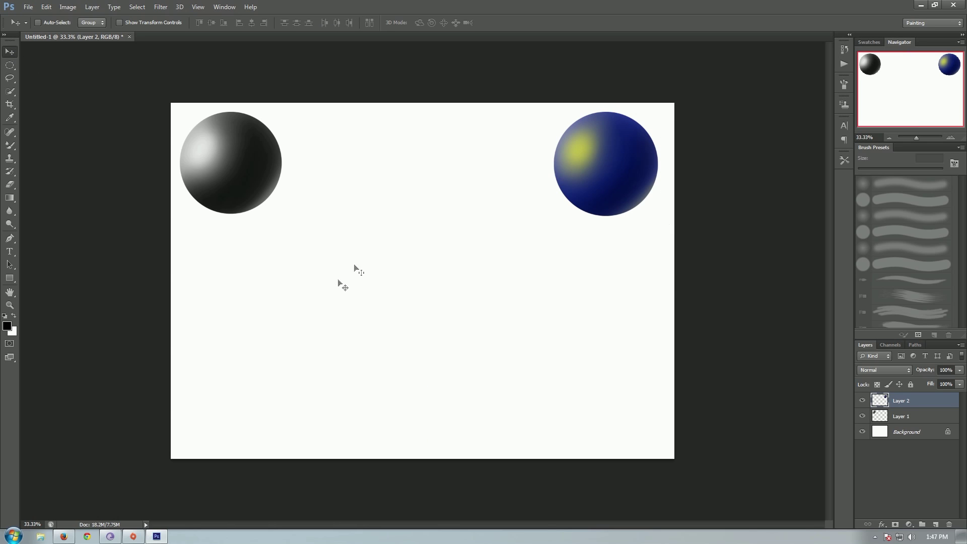
{"action": "left_click_drag", "start_coordinate": [274, 266], "coordinate": [276, 275]}
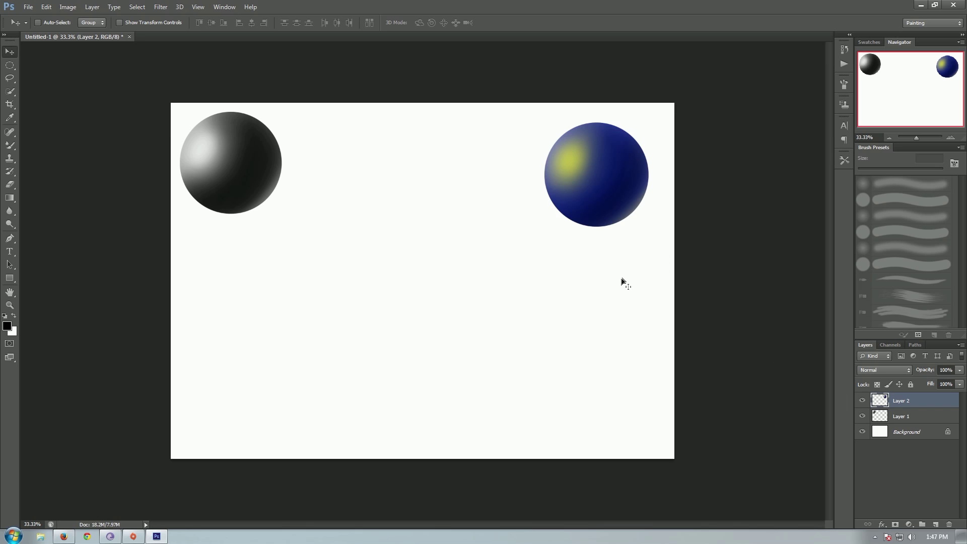
{"action": "left_click_drag", "start_coordinate": [621, 279], "coordinate": [632, 268]}
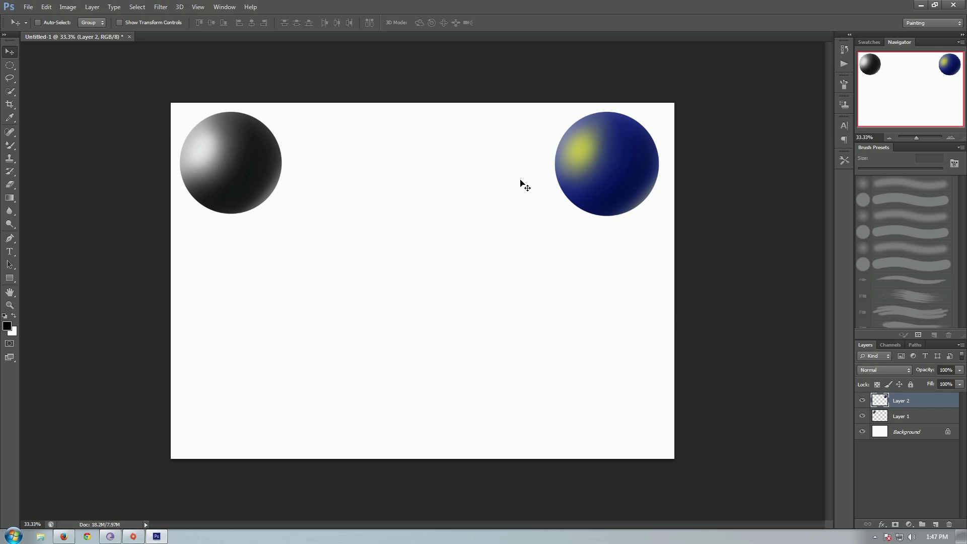